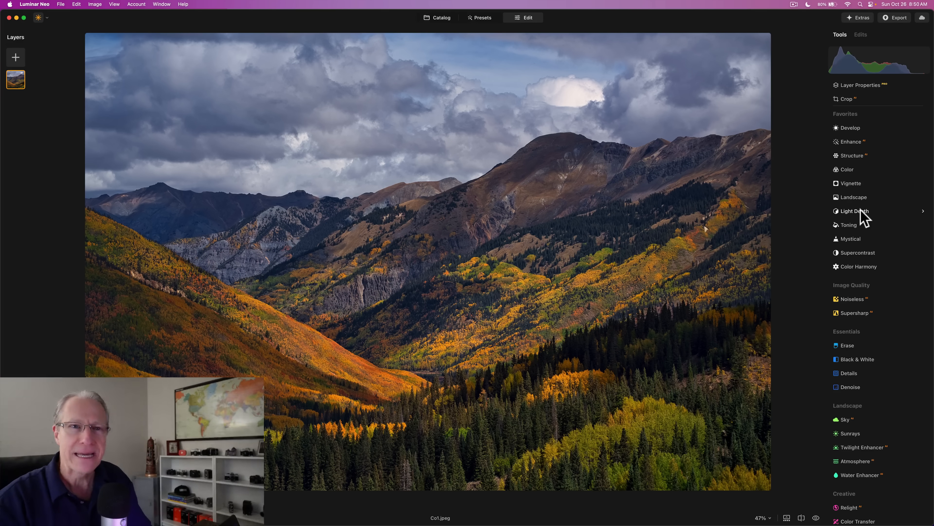
Apply Light Depth to the autumn mountain photo with an Amount of 50
{"action": "scroll", "coordinate": [855, 396], "scroll_direction": "down", "scroll_amount": 3}
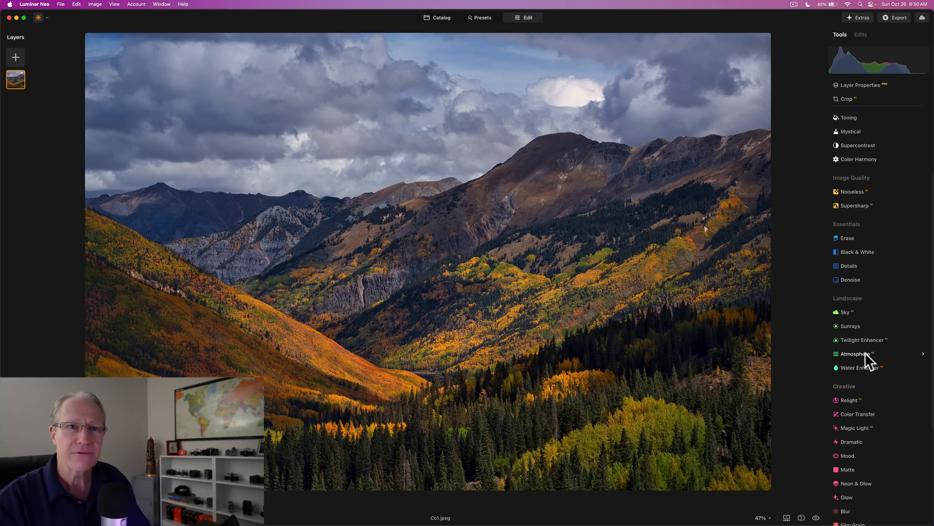
{"action": "scroll", "coordinate": [865, 353], "scroll_direction": "up", "scroll_amount": 3}
{"action": "left_click", "coordinate": [854, 217]}
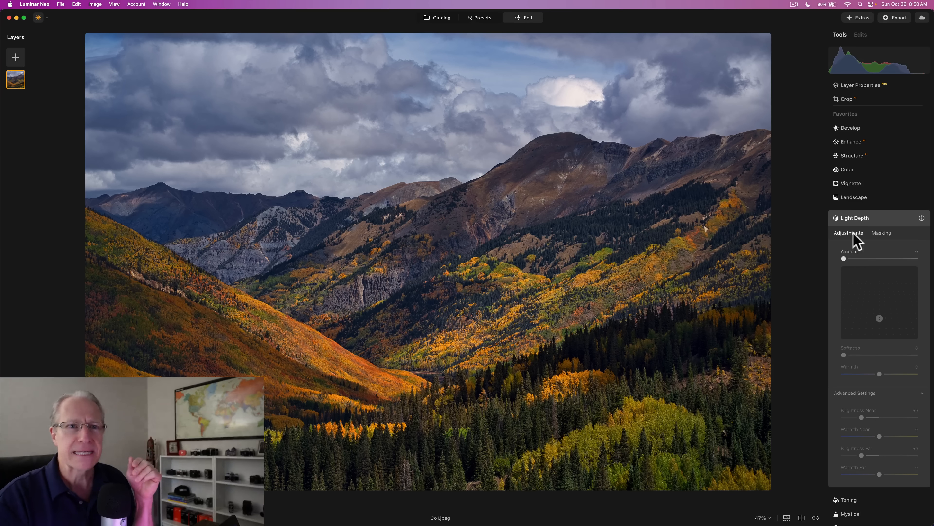
{"action": "left_click", "coordinate": [871, 259]}
{"action": "left_click_drag", "start_coordinate": [871, 259], "coordinate": [880, 259]}
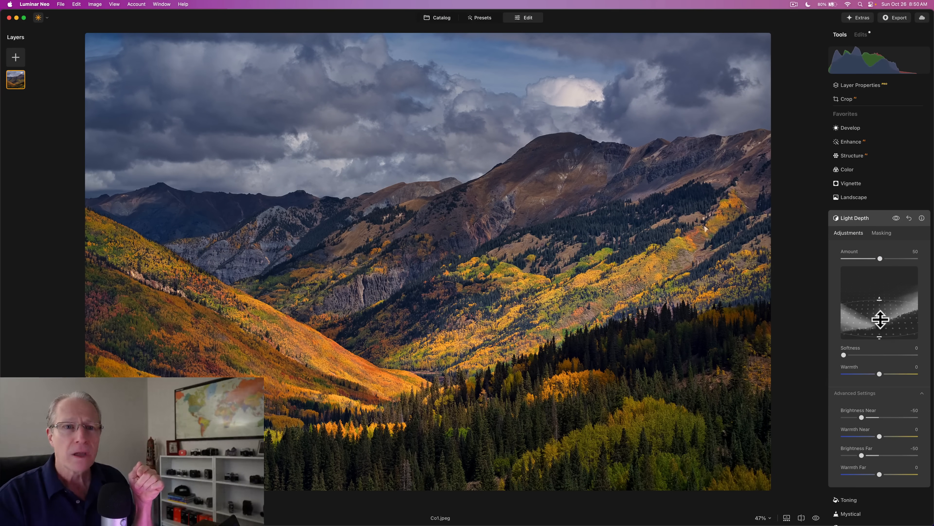
Try the Light Depth focus at several distances, place it on the mid-ground valley slopes, and narrow its depth range
{"action": "left_click_drag", "start_coordinate": [880, 320], "coordinate": [880, 308]}
{"action": "mouse_move", "coordinate": [767, 375]}
{"action": "left_mouse_down"}
{"action": "mouse_move", "coordinate": [763, 348]}
{"action": "mouse_move", "coordinate": [773, 366]}
{"action": "left_mouse_up"}
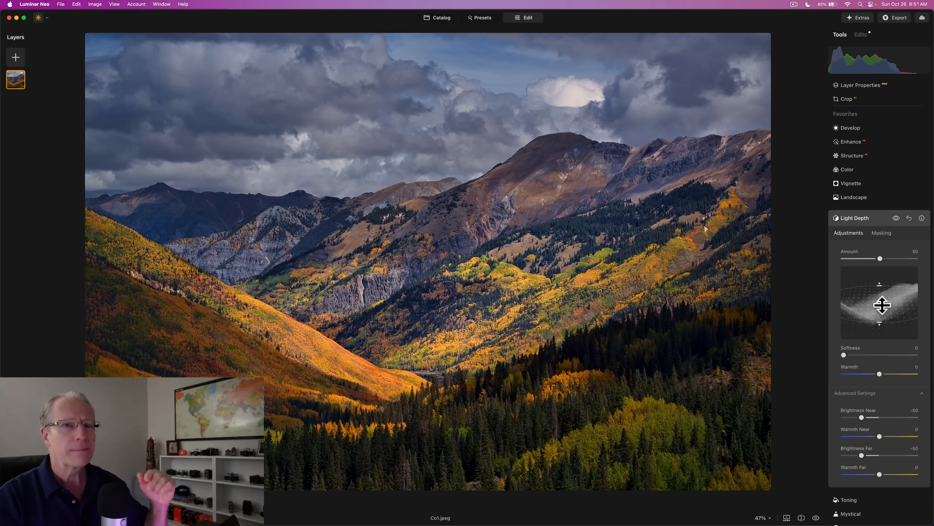
{"action": "mouse_move", "coordinate": [882, 305]}
{"action": "left_mouse_down"}
{"action": "mouse_move", "coordinate": [882, 334]}
{"action": "mouse_move", "coordinate": [881, 313]}
{"action": "mouse_move", "coordinate": [883, 320]}
{"action": "left_mouse_up"}
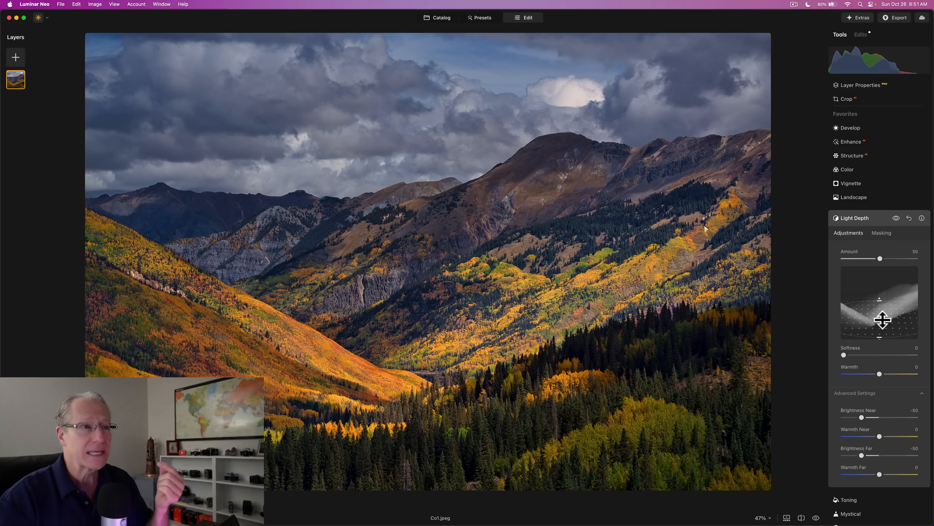
{"action": "left_click_drag", "start_coordinate": [881, 317], "coordinate": [882, 330]}
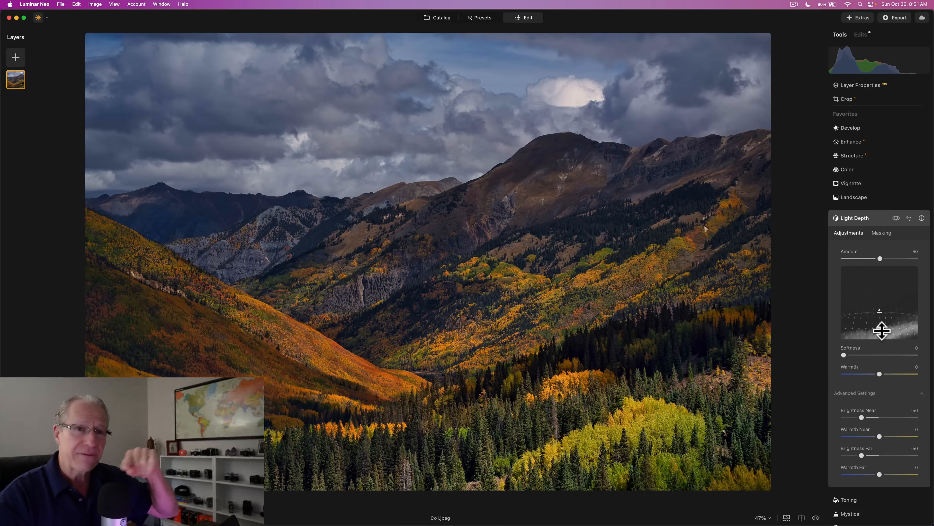
{"action": "left_click_drag", "start_coordinate": [882, 331], "coordinate": [882, 322]}
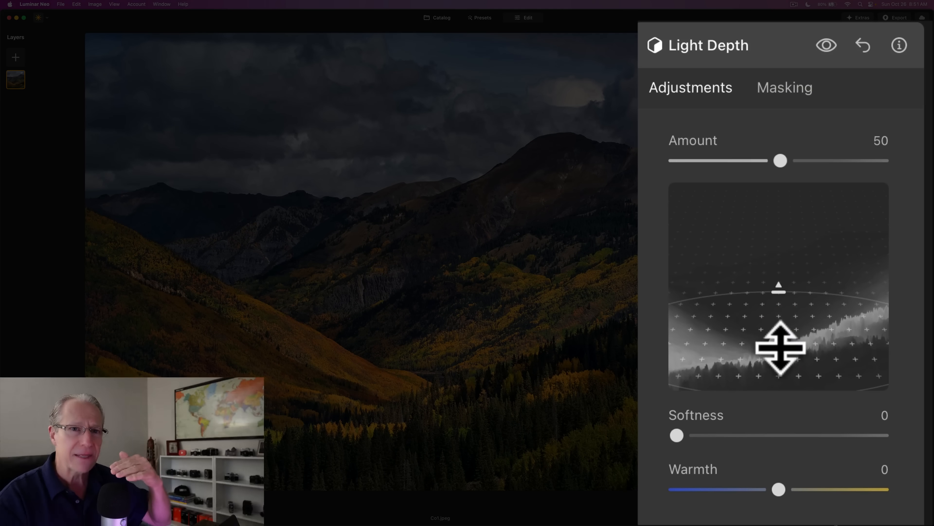
{"action": "left_click_drag", "start_coordinate": [779, 348], "coordinate": [880, 314]}
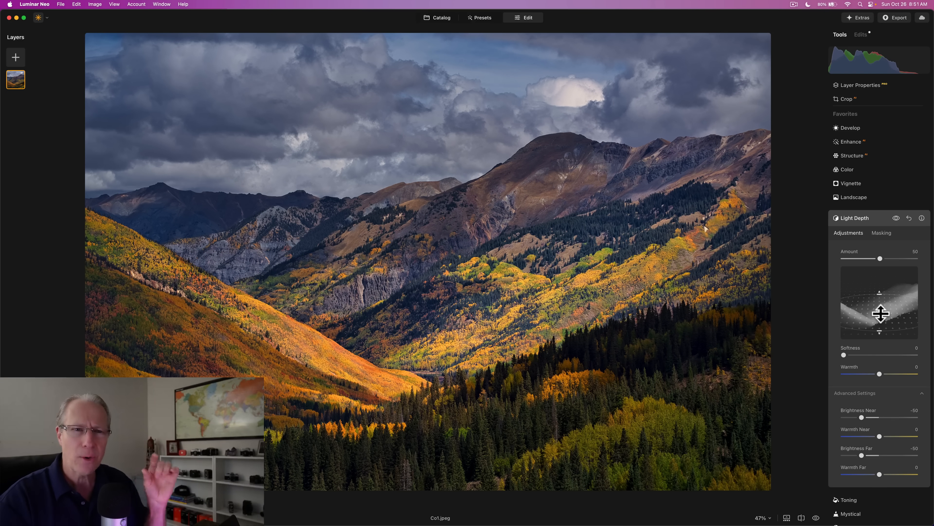
{"action": "left_click_drag", "start_coordinate": [880, 293], "coordinate": [882, 323]}
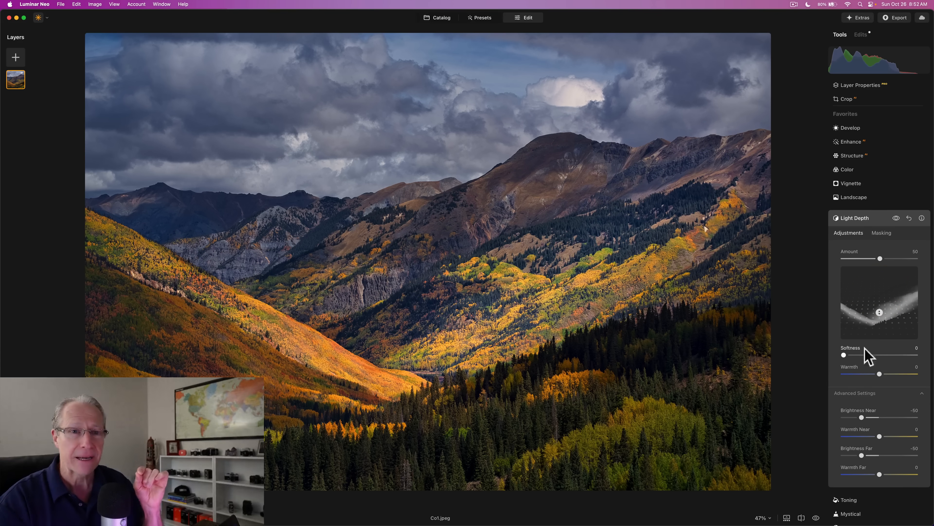
Set the Light Depth Softness to 17, nudge the focus slightly farther back, and compare the photo with and without the effect
{"action": "left_click_drag", "start_coordinate": [846, 357], "coordinate": [858, 355]}
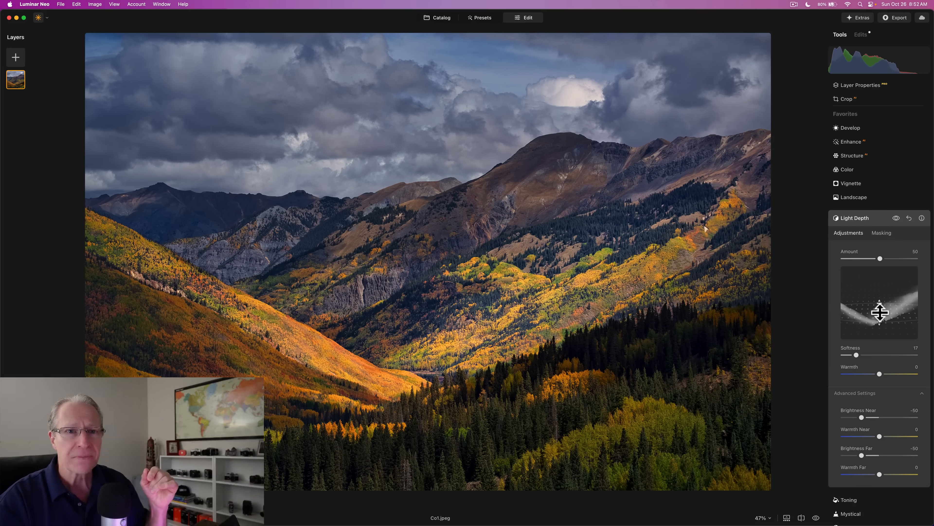
{"action": "left_click", "coordinate": [880, 309]}
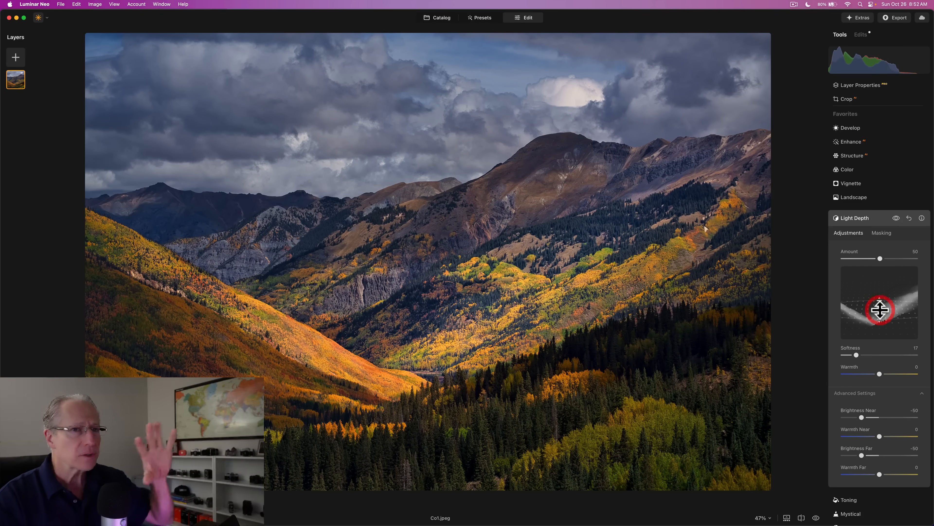
{"action": "left_click", "coordinate": [897, 218]}
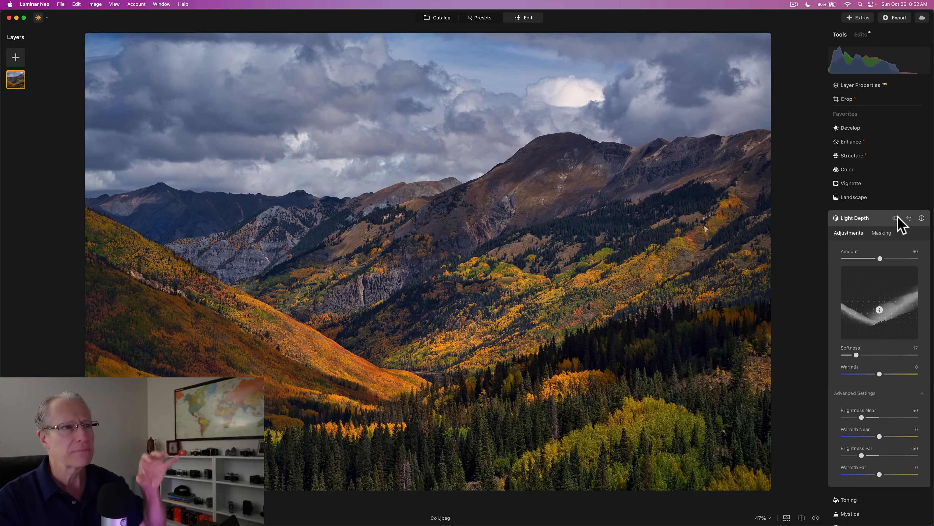
{"action": "left_click", "coordinate": [896, 217]}
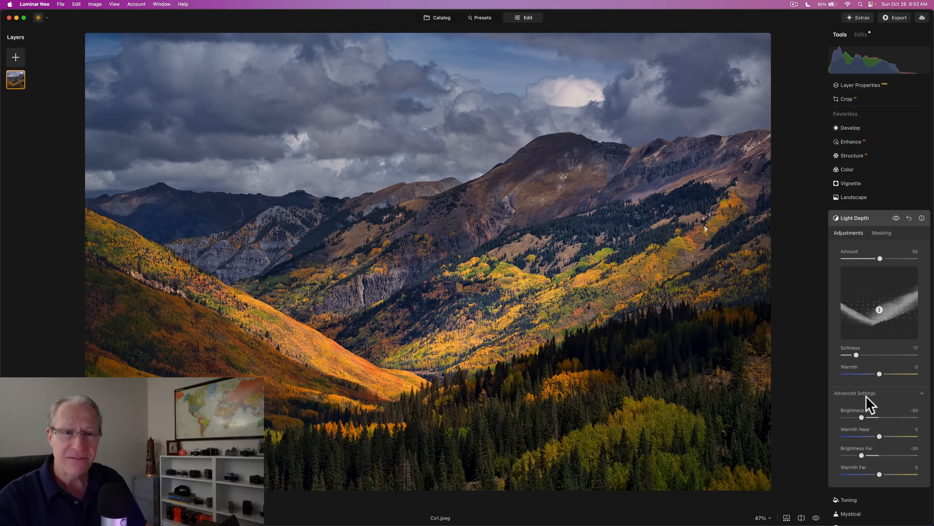
Set Brightness Far to 1 and Brightness Near to 0, and compare the photo with and without Light Depth
{"action": "scroll", "coordinate": [866, 405], "scroll_direction": "down", "scroll_amount": 1}
{"action": "scroll", "coordinate": [864, 400], "scroll_direction": "down", "scroll_amount": 5}
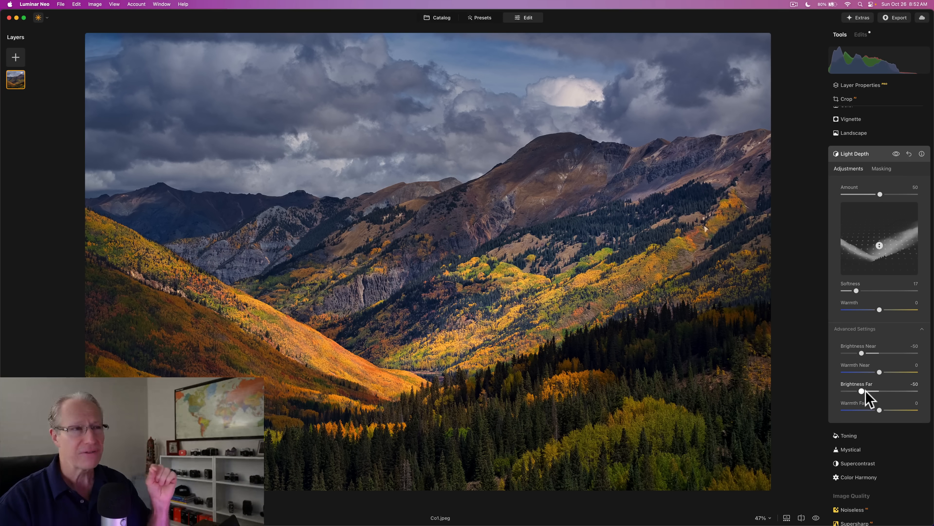
{"action": "left_click_drag", "start_coordinate": [862, 391], "coordinate": [880, 391]}
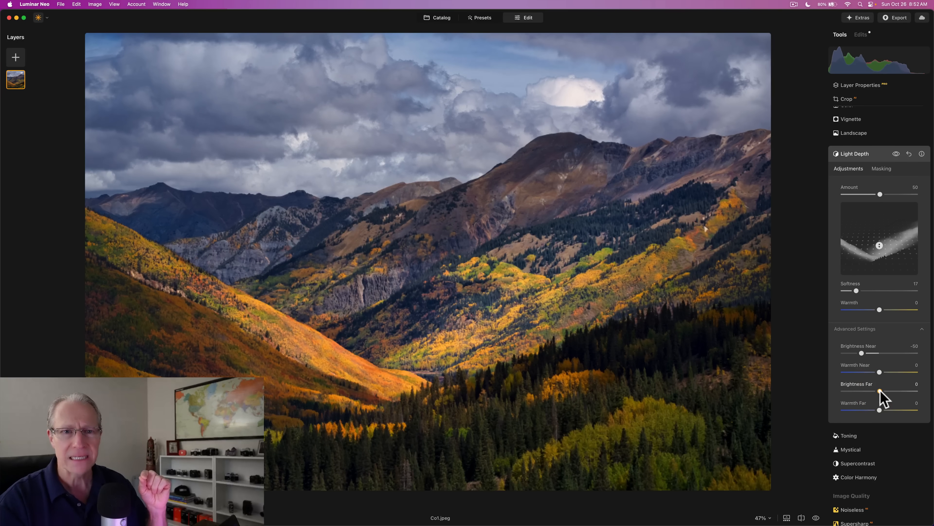
{"action": "double_click", "coordinate": [880, 353]}
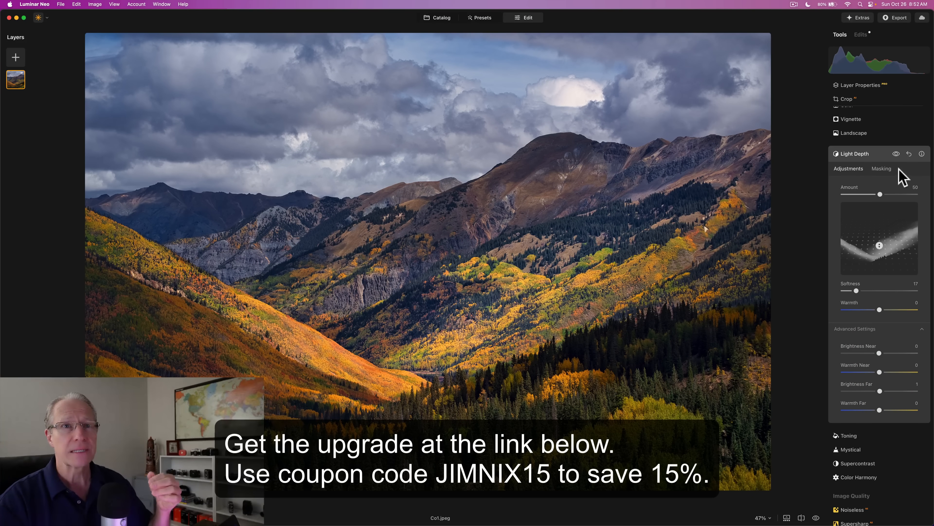
{"action": "left_click", "coordinate": [896, 153]}
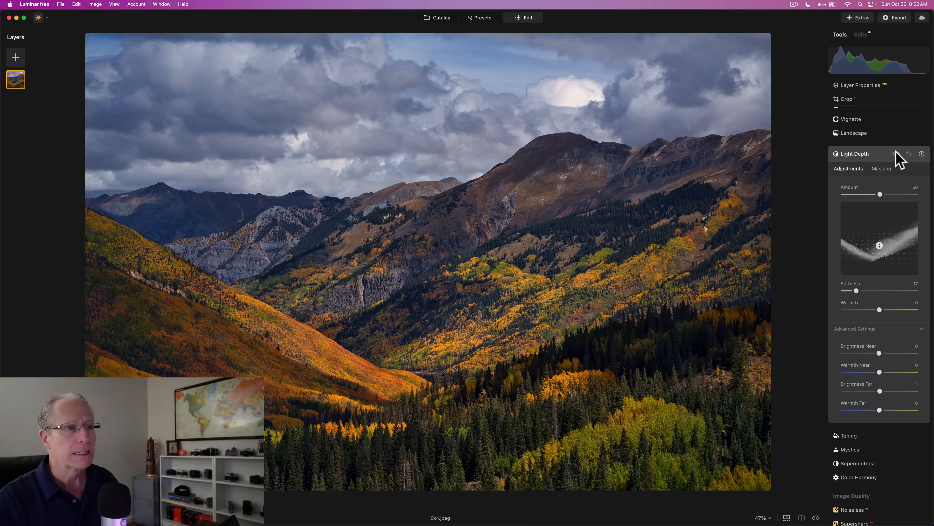
{"action": "left_click", "coordinate": [896, 153]}
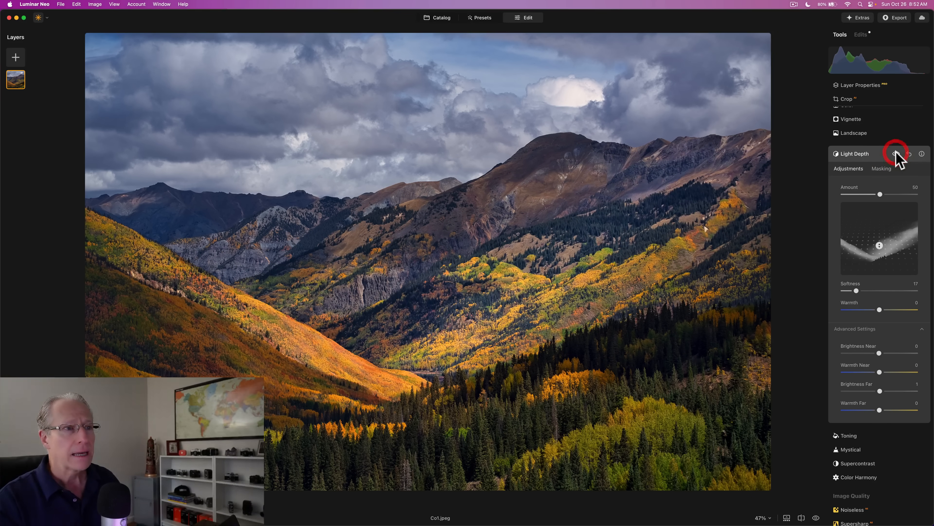
Reduce the Light Depth Amount to 31 and compare the photo before and after the effect
{"action": "left_click", "coordinate": [866, 193]}
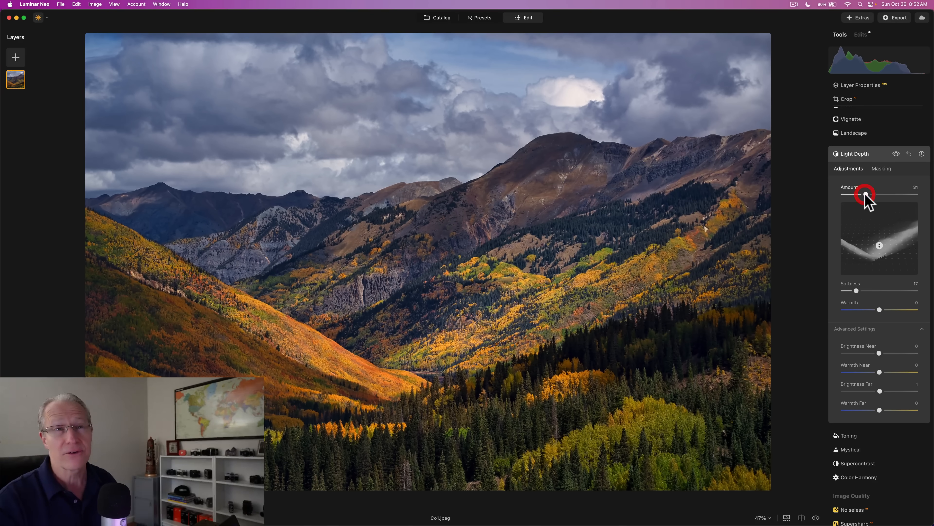
{"action": "left_click", "coordinate": [897, 154]}
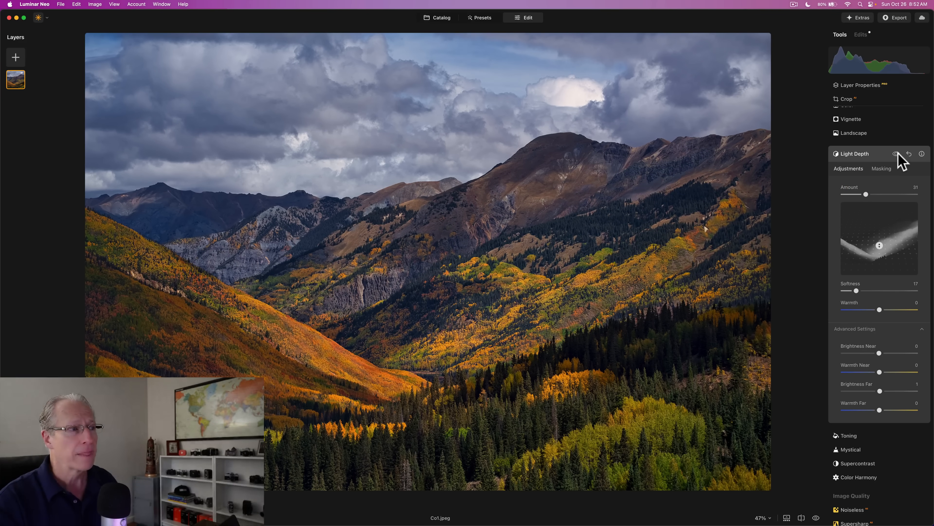
{"action": "left_click", "coordinate": [896, 154]}
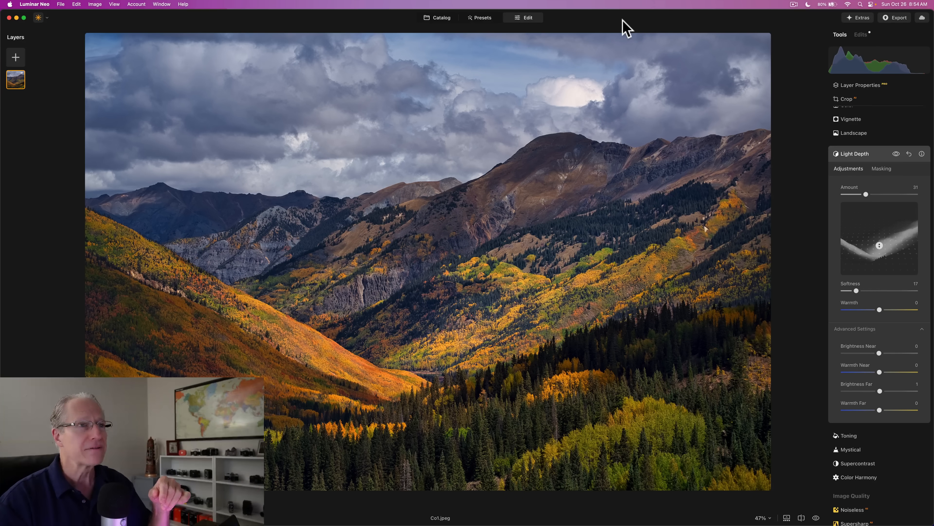
Switch to the photo Co2.jpeg and apply Light Depth with an Amount of 50
{"action": "key", "text": "Right"}
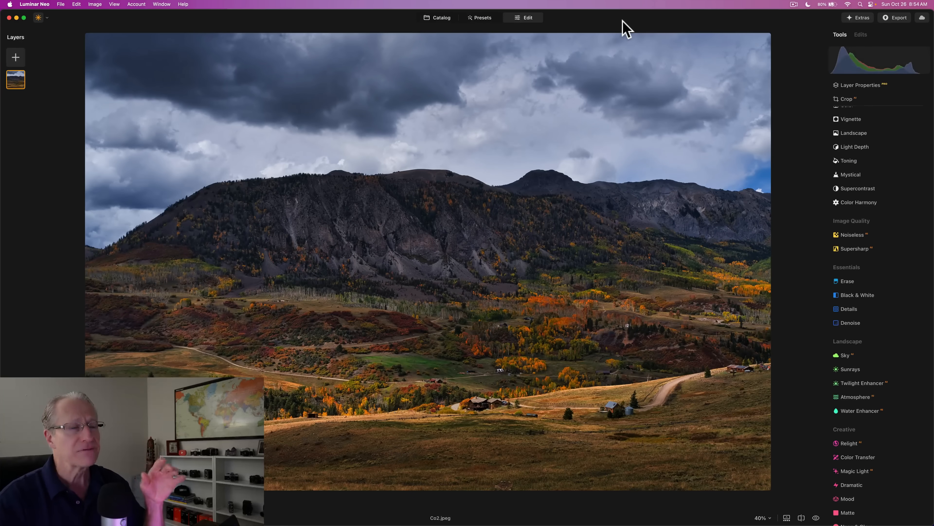
{"action": "scroll", "coordinate": [851, 192], "scroll_direction": "up", "scroll_amount": 1}
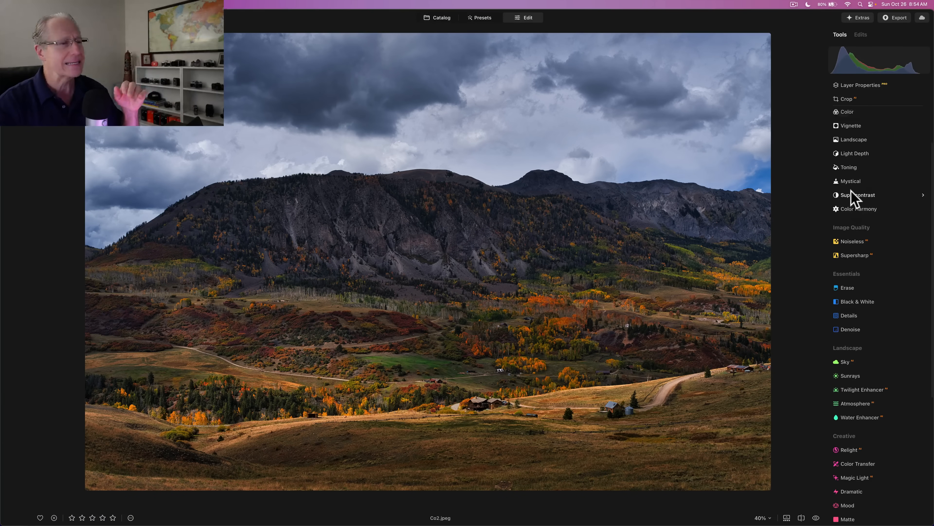
{"action": "scroll", "coordinate": [851, 191], "scroll_direction": "up", "scroll_amount": 3}
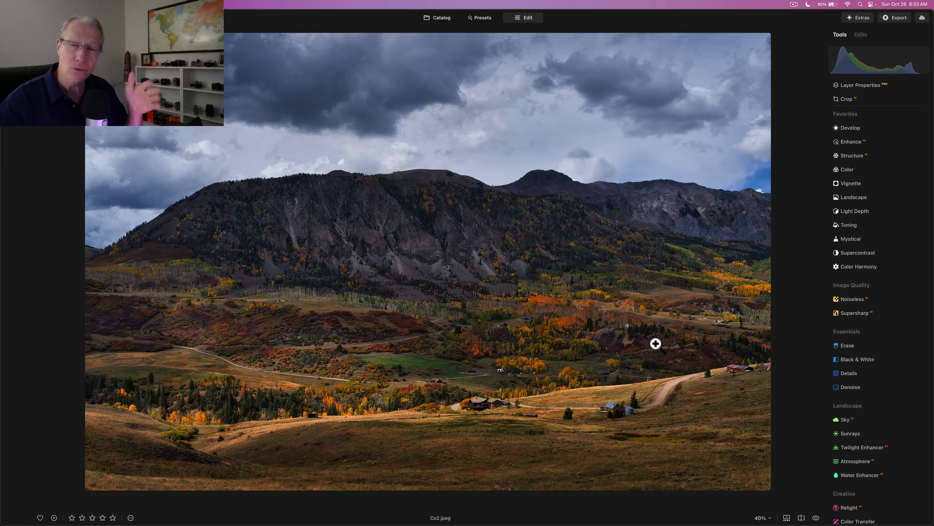
{"action": "left_click", "coordinate": [868, 211]}
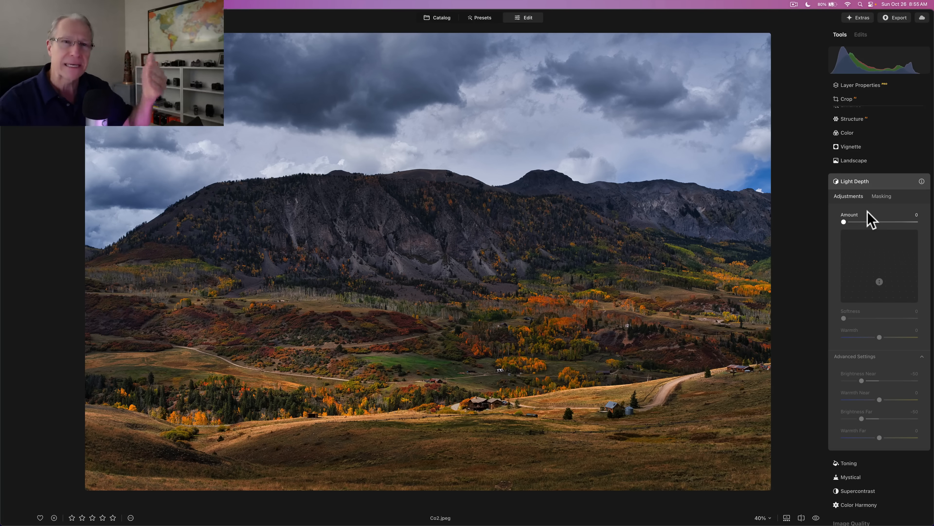
{"action": "left_click", "coordinate": [875, 222]}
{"action": "left_click_drag", "start_coordinate": [876, 222], "coordinate": [881, 222]}
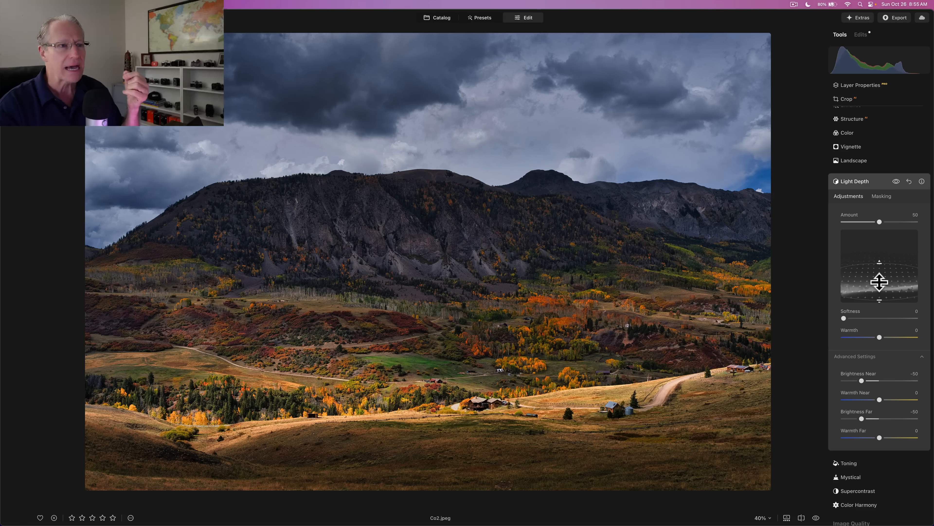
Move the Light Depth focus farther back into the valley, widen its depth range slightly, and compare before and after
{"action": "left_click_drag", "start_coordinate": [880, 282], "coordinate": [877, 273]}
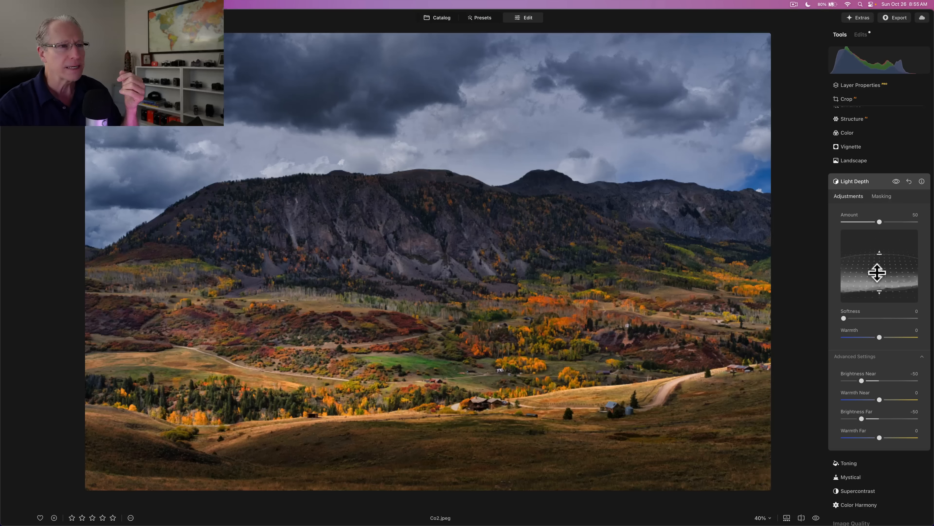
{"action": "left_click", "coordinate": [879, 274]}
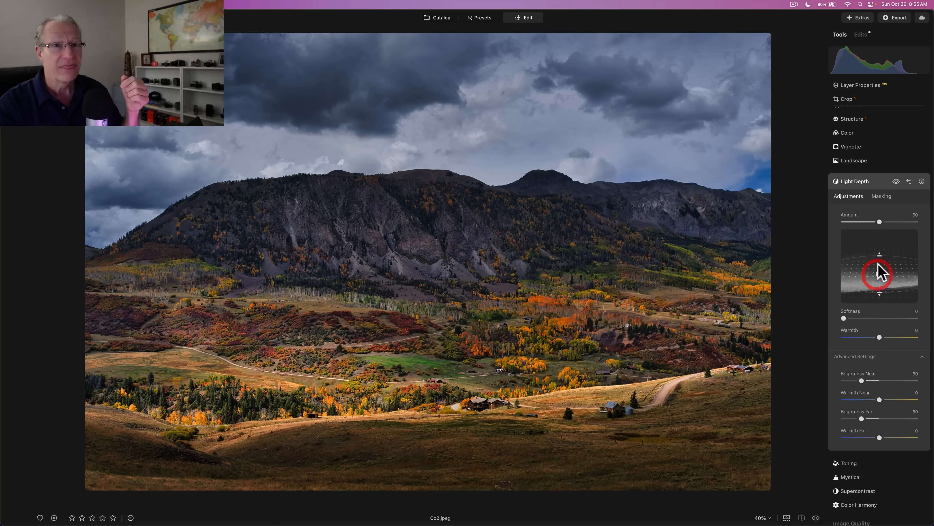
{"action": "left_click_drag", "start_coordinate": [880, 256], "coordinate": [880, 252]}
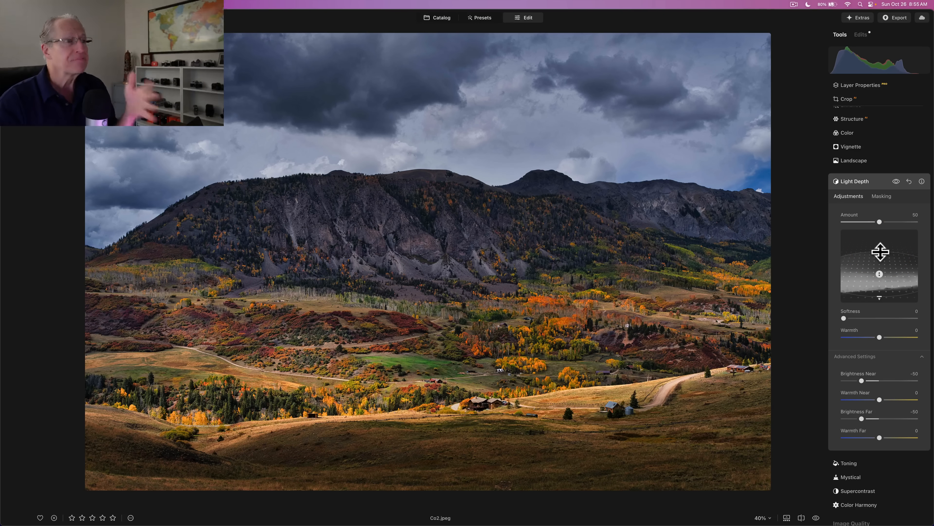
{"action": "left_click", "coordinate": [897, 182]}
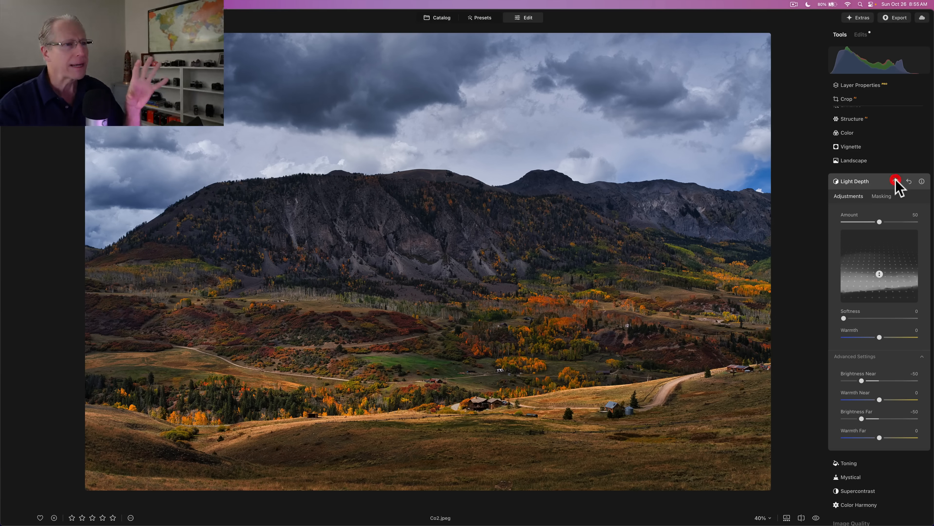
{"action": "left_click", "coordinate": [896, 181]}
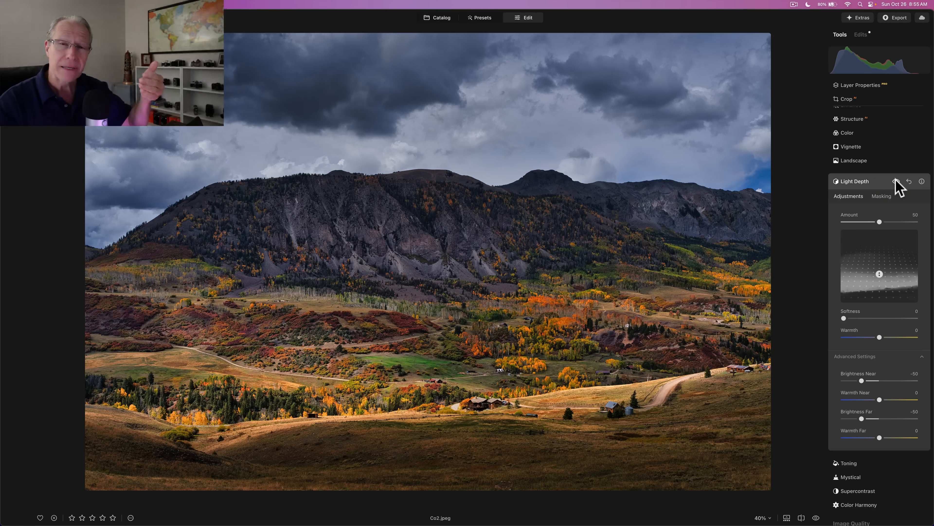
Set the Light Depth Softness to 21 and its Amount to 30 on Co2.jpeg
{"action": "left_click", "coordinate": [857, 318]}
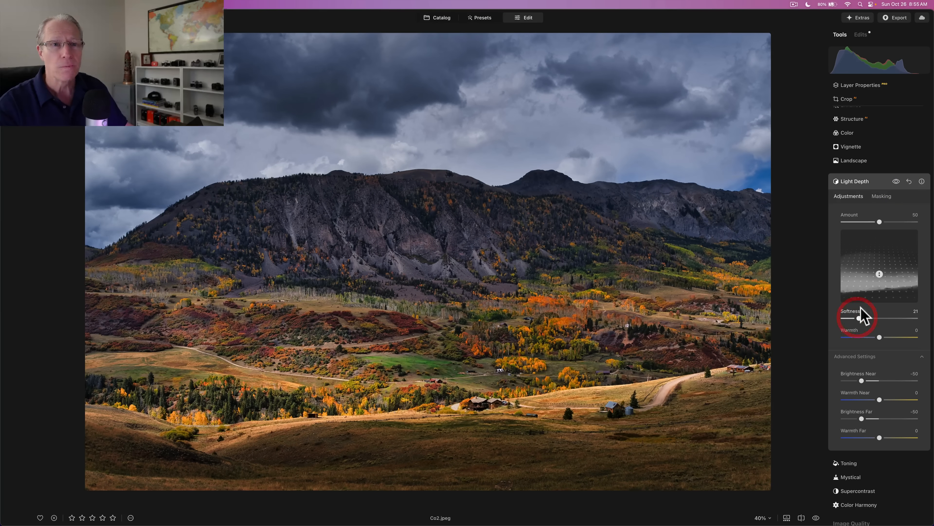
{"action": "left_click", "coordinate": [863, 222]}
{"action": "left_click", "coordinate": [865, 221]}
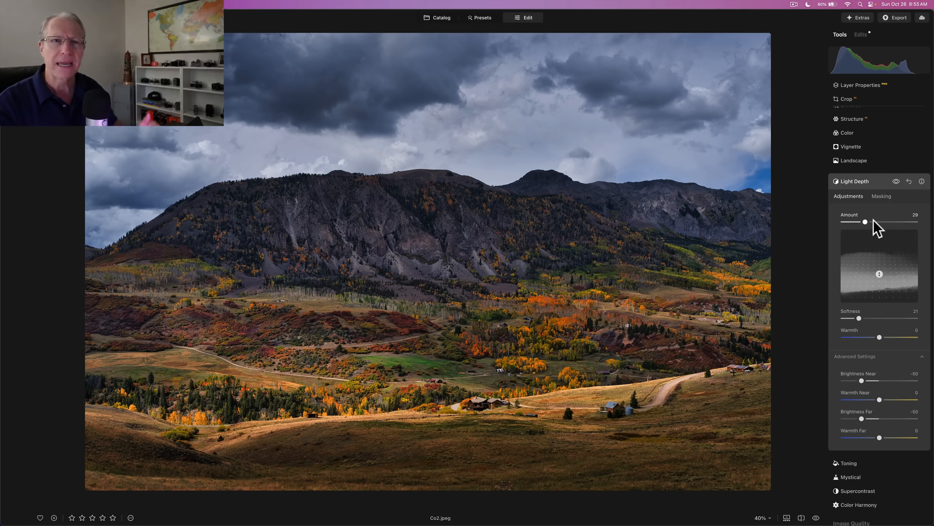
{"action": "mouse_move", "coordinate": [866, 222]}
{"action": "left_mouse_down"}
{"action": "mouse_move", "coordinate": [925, 217]}
{"action": "mouse_move", "coordinate": [853, 221]}
{"action": "mouse_move", "coordinate": [865, 222]}
{"action": "left_mouse_up"}
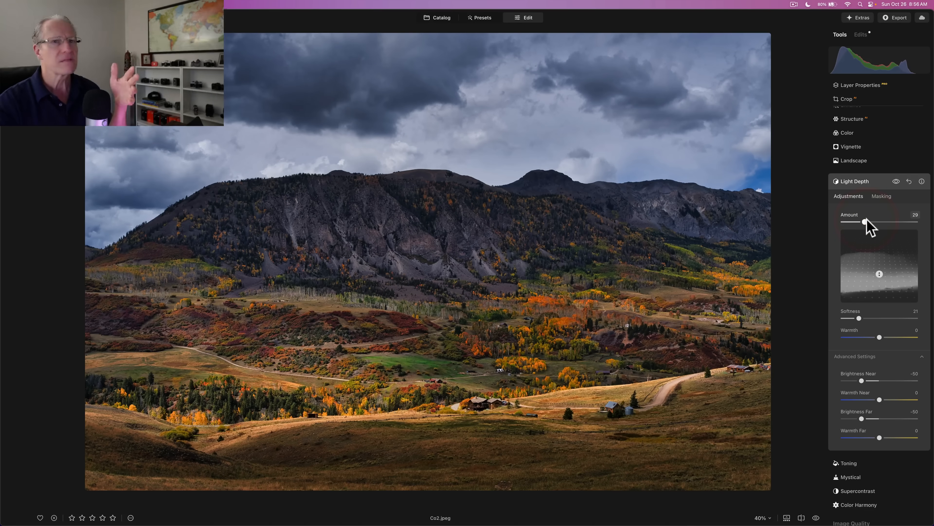
{"action": "left_click_drag", "start_coordinate": [865, 221], "coordinate": [866, 220]}
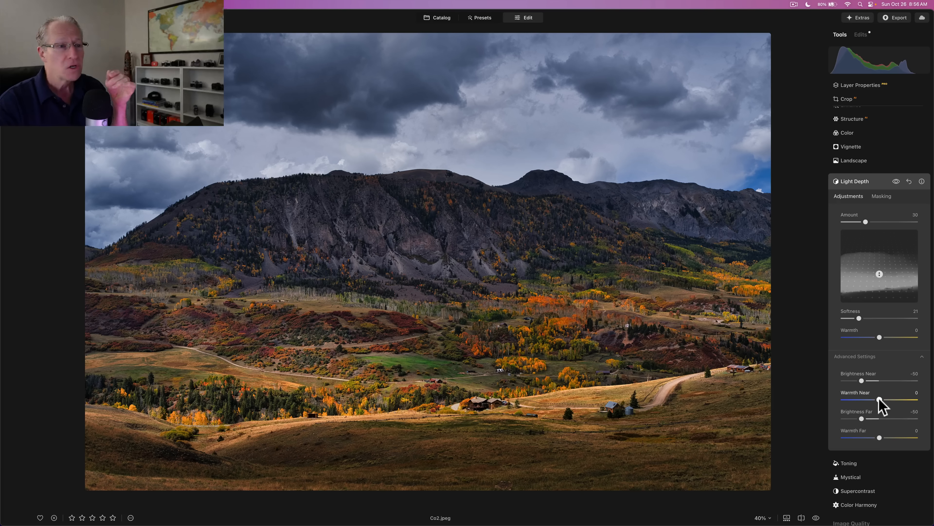
Set the Light Depth Warmth Near to -82 and Warmth Far to -23, and compare before and after
{"action": "left_click_drag", "start_coordinate": [879, 400], "coordinate": [848, 400]}
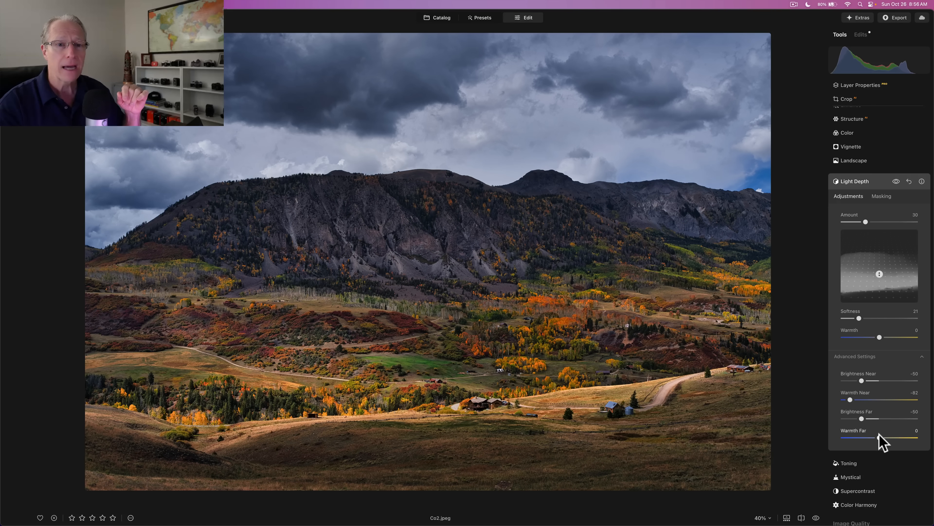
{"action": "left_click_drag", "start_coordinate": [880, 438], "coordinate": [871, 437]}
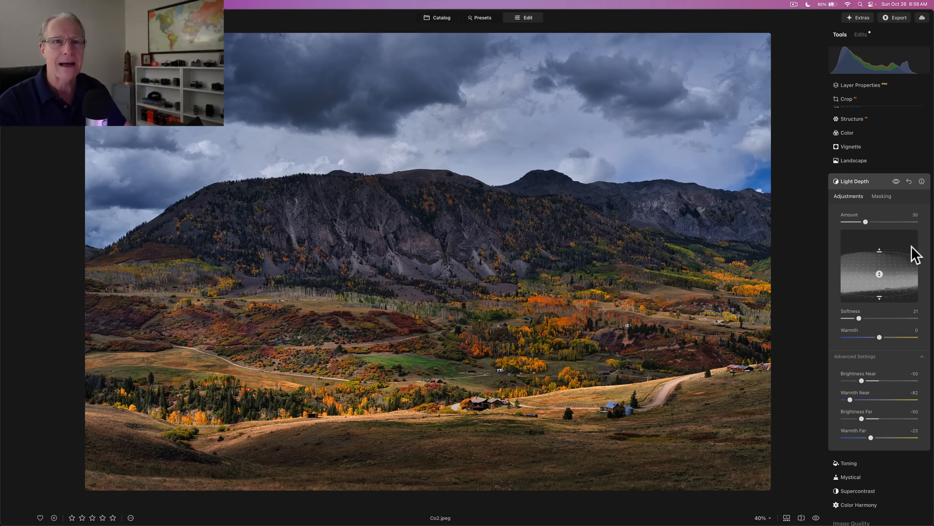
{"action": "left_click", "coordinate": [896, 181]}
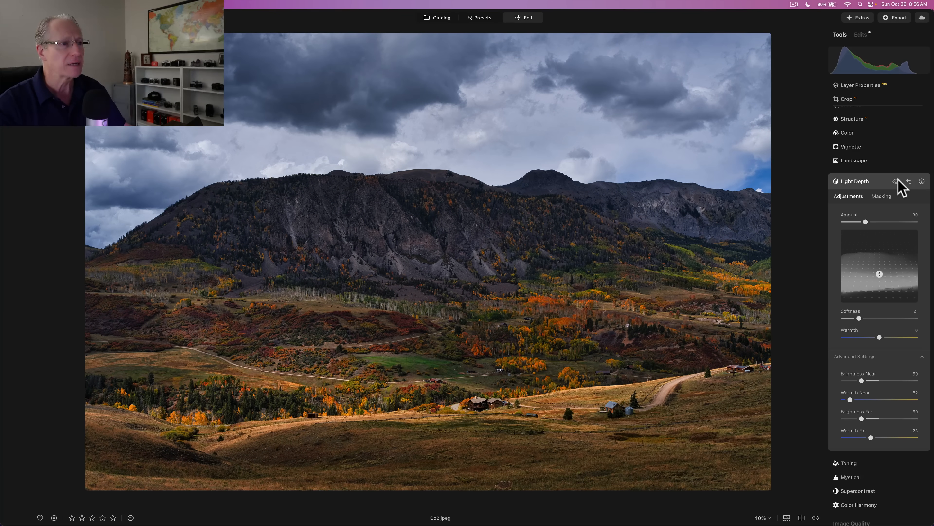
{"action": "left_click", "coordinate": [897, 181]}
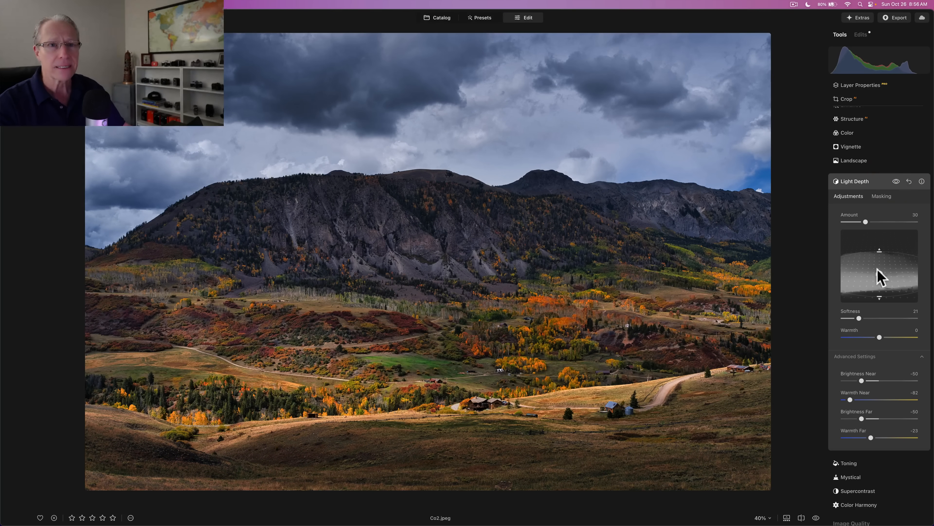
Narrow the Light Depth range in the valley with the focus slightly farther back, and compare before and after
{"action": "left_click_drag", "start_coordinate": [880, 251], "coordinate": [880, 270]}
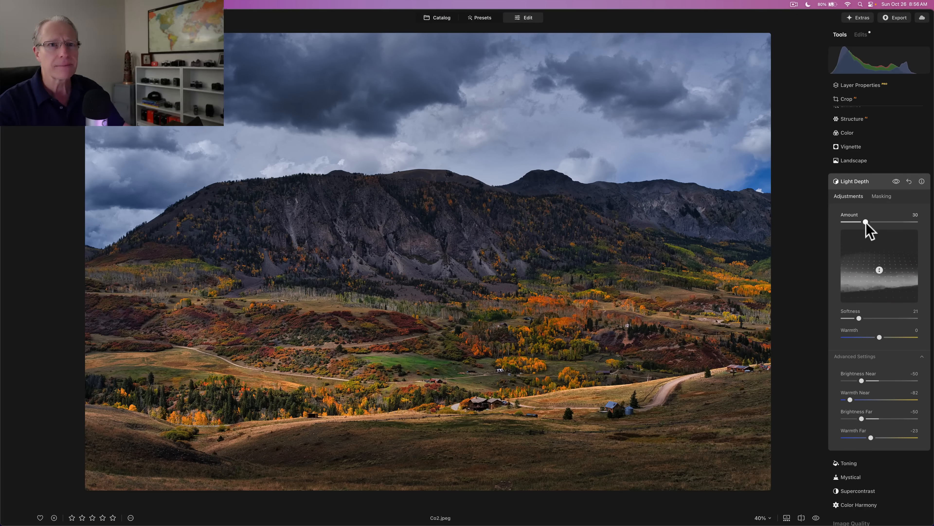
{"action": "left_click", "coordinate": [896, 181]}
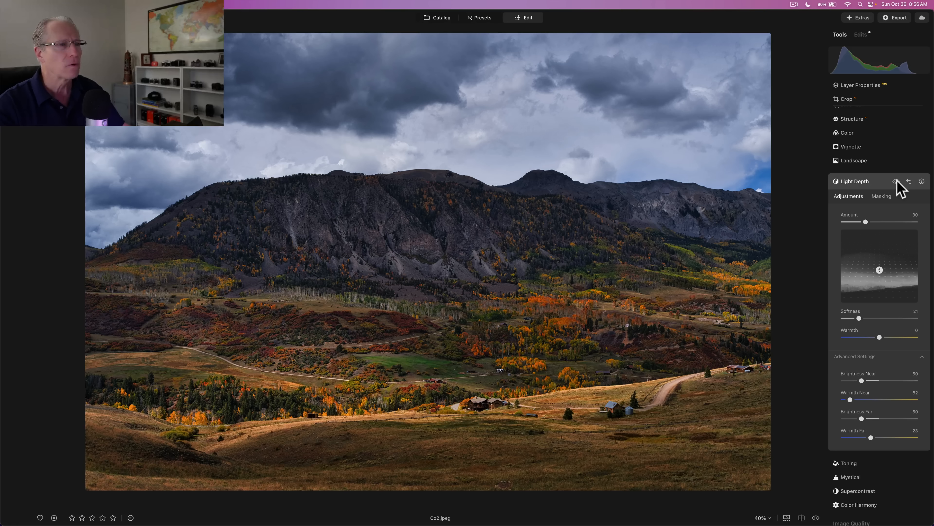
{"action": "left_click", "coordinate": [896, 181]}
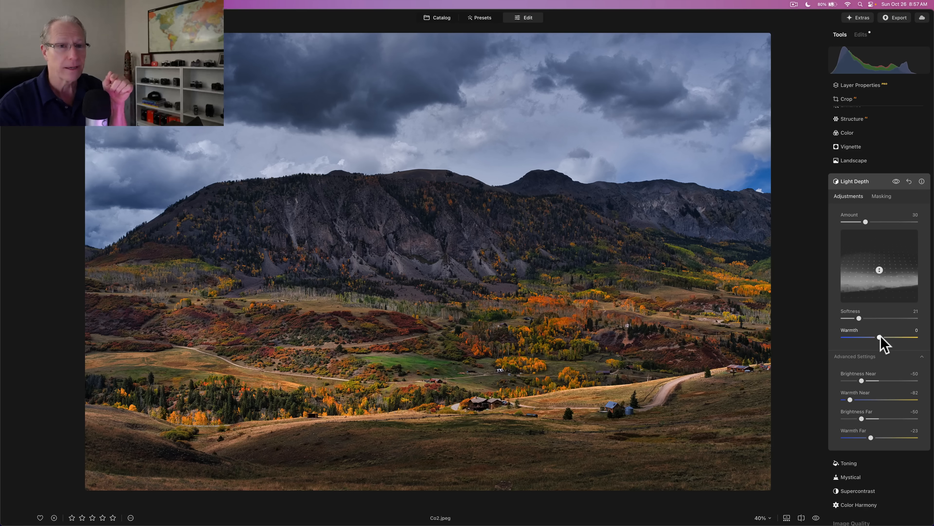
Set the overall Light Depth Warmth to 28 on Co2.jpeg and compare before and after
{"action": "mouse_move", "coordinate": [876, 276]}
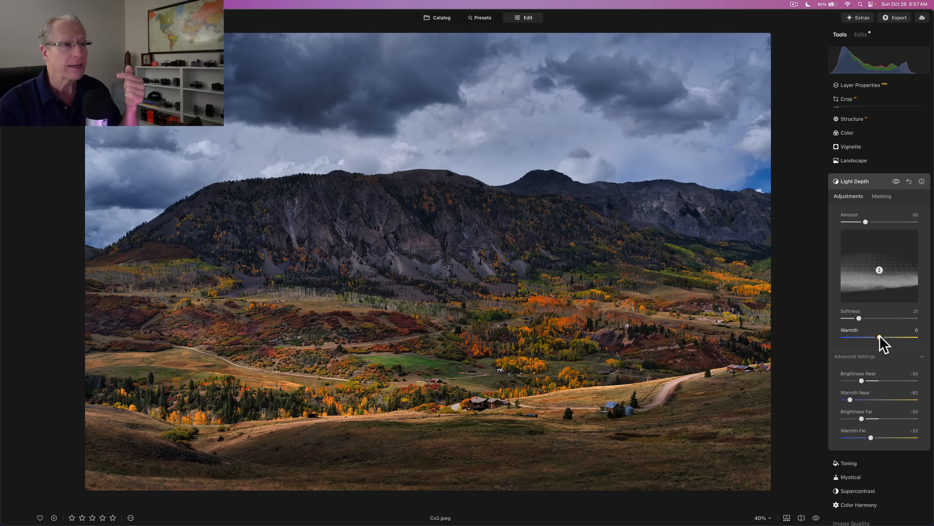
{"action": "left_click_drag", "start_coordinate": [877, 337], "coordinate": [890, 337]}
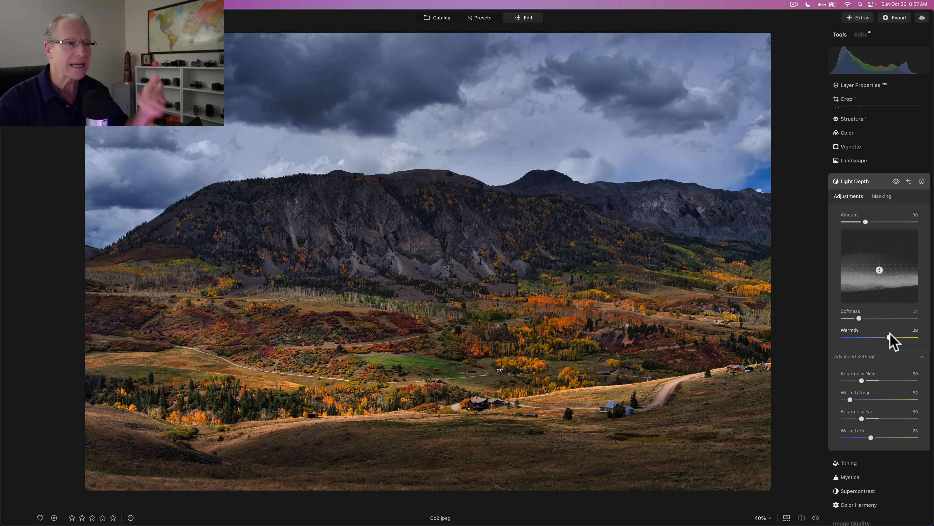
{"action": "left_click", "coordinate": [896, 181]}
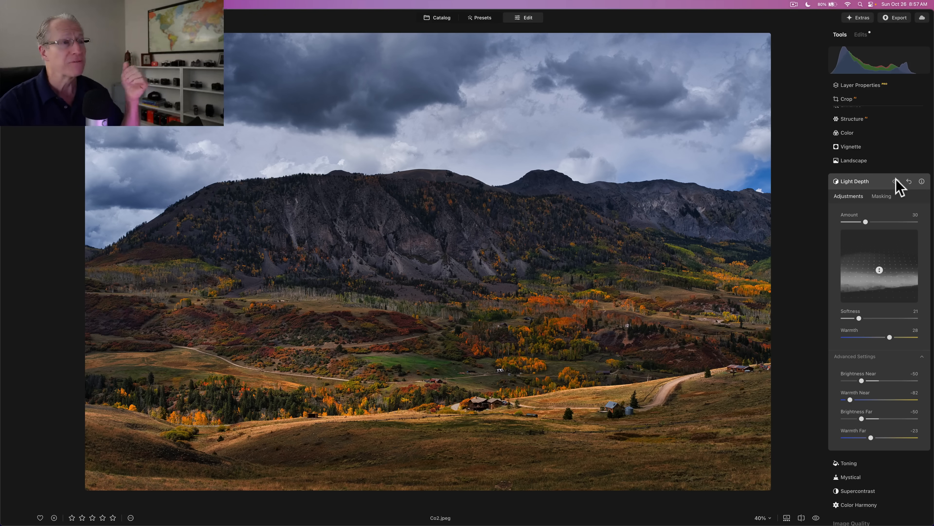
{"action": "left_click", "coordinate": [896, 180]}
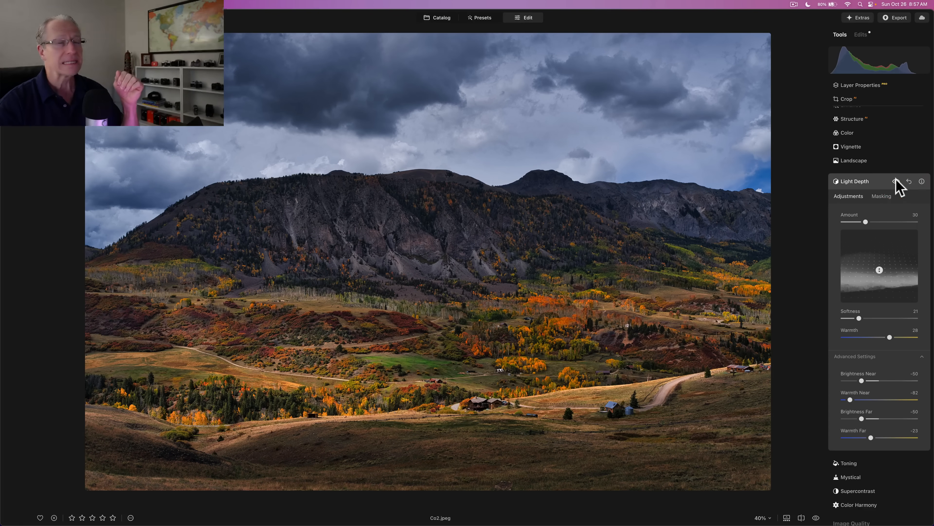
Switch to the photo Co3.jpeg and apply Light Depth with an Amount of 44
{"action": "left_click", "coordinate": [884, 181]}
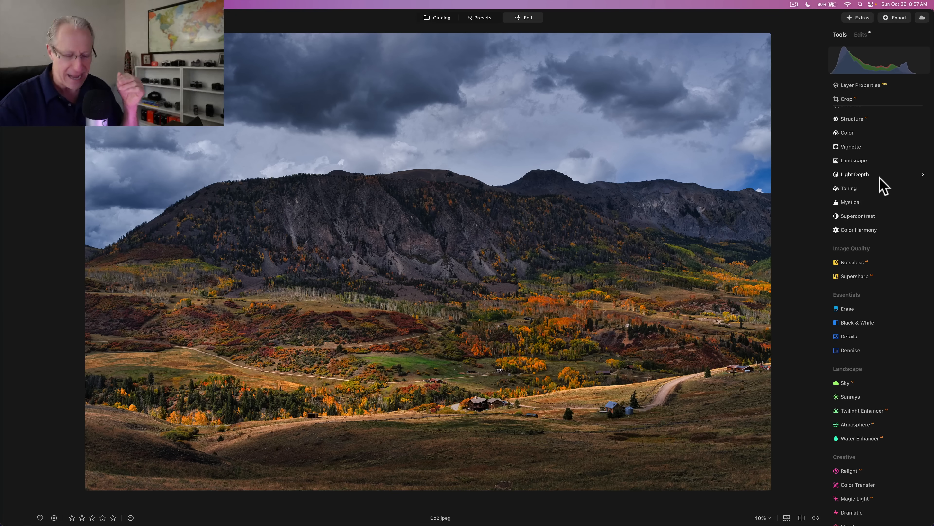
{"action": "key", "text": "Right"}
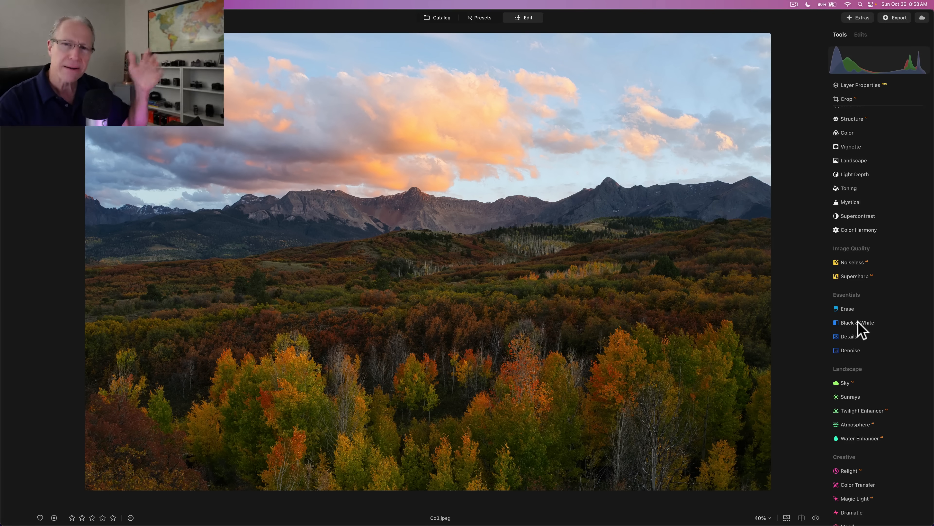
{"action": "left_click", "coordinate": [860, 175]}
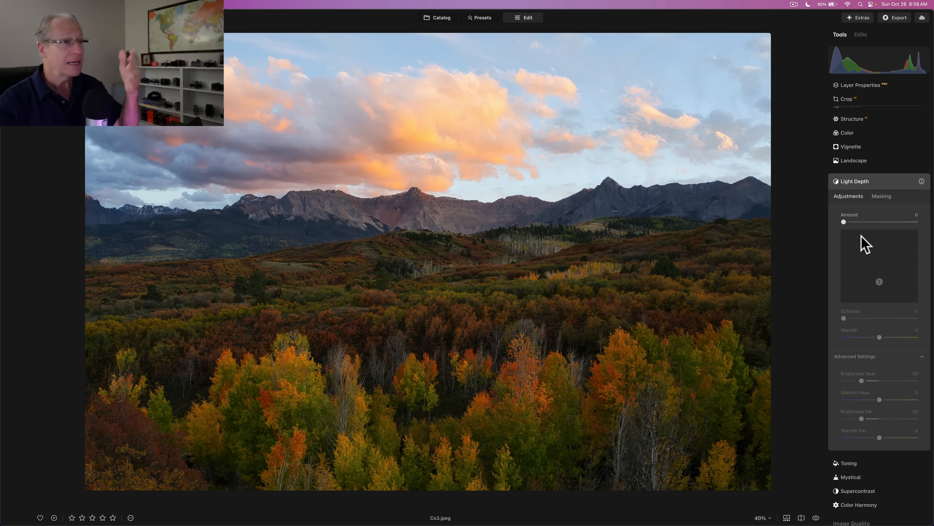
{"action": "left_click", "coordinate": [875, 222]}
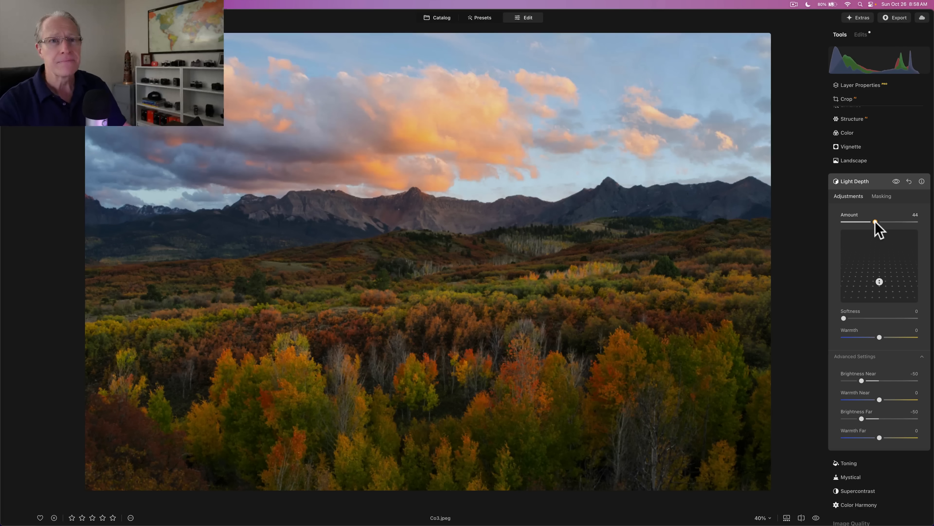
{"action": "left_click", "coordinate": [875, 222]}
Move the Light Depth focus forward onto the foreground trees and slightly extend the far limit of its depth range
{"action": "mouse_move", "coordinate": [875, 272]}
{"action": "left_click_drag", "start_coordinate": [881, 281], "coordinate": [882, 295]}
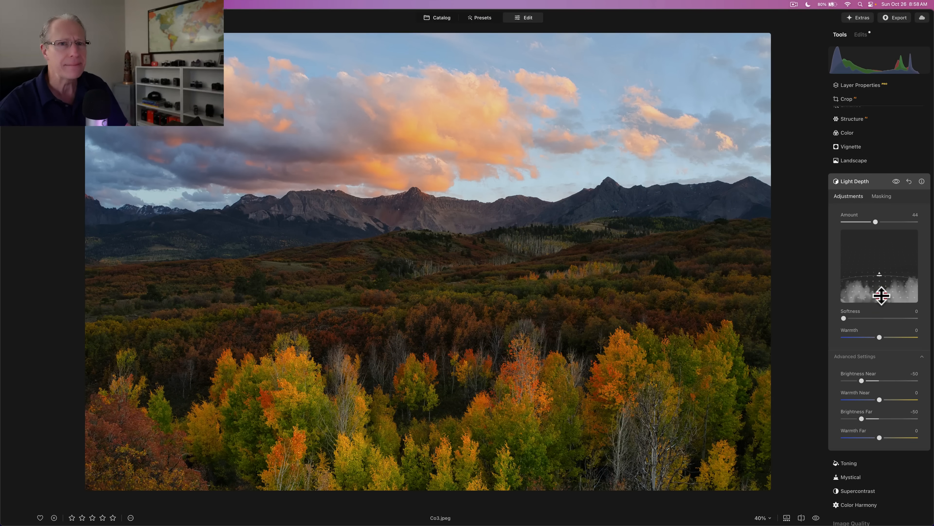
{"action": "left_click_drag", "start_coordinate": [879, 272], "coordinate": [880, 271]}
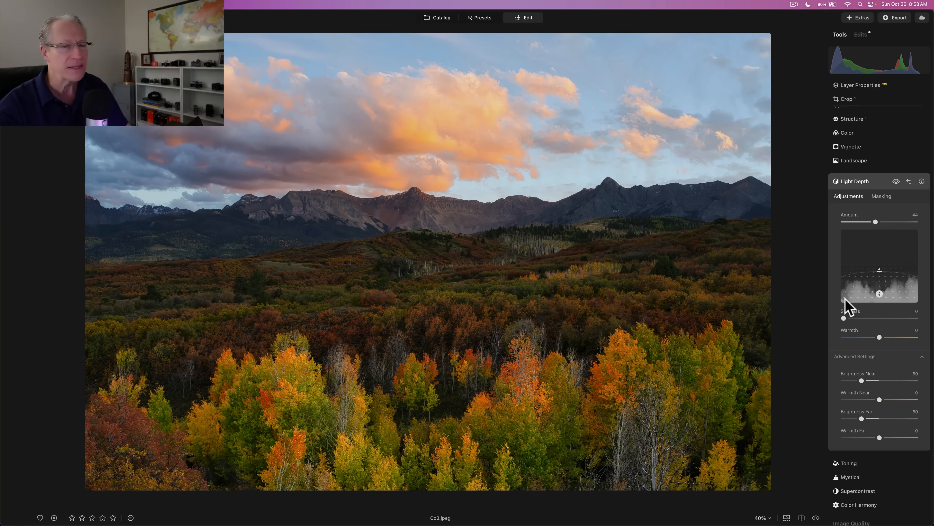
Set Brightness Near and Brightness Far to 0 and compare the foreground trees before and after Light Depth
{"action": "left_click", "coordinate": [879, 380]}
{"action": "left_click_drag", "start_coordinate": [880, 380], "coordinate": [880, 381]}
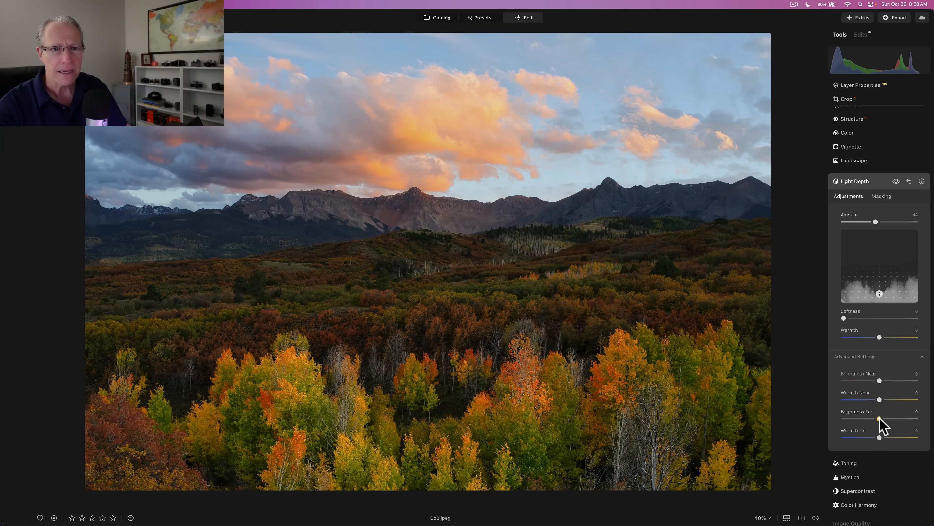
{"action": "left_click", "coordinate": [880, 419]}
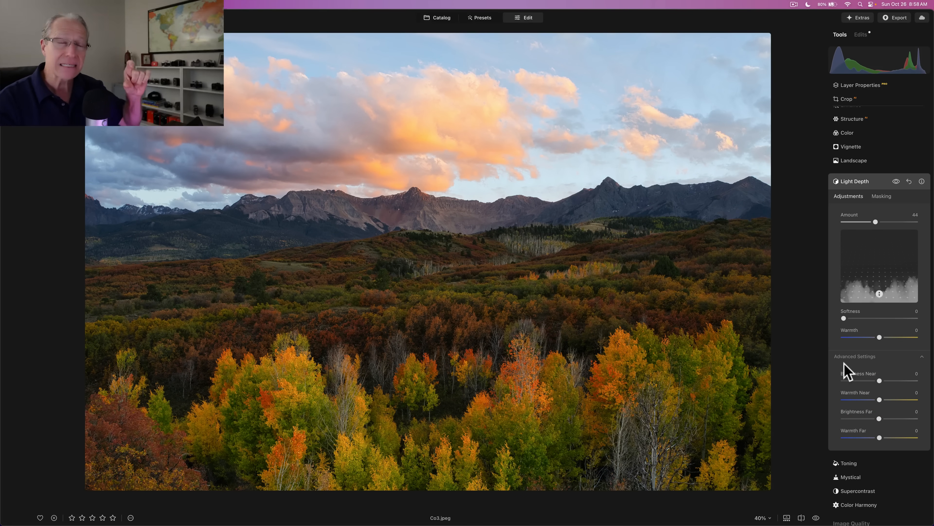
{"action": "left_click", "coordinate": [896, 181]}
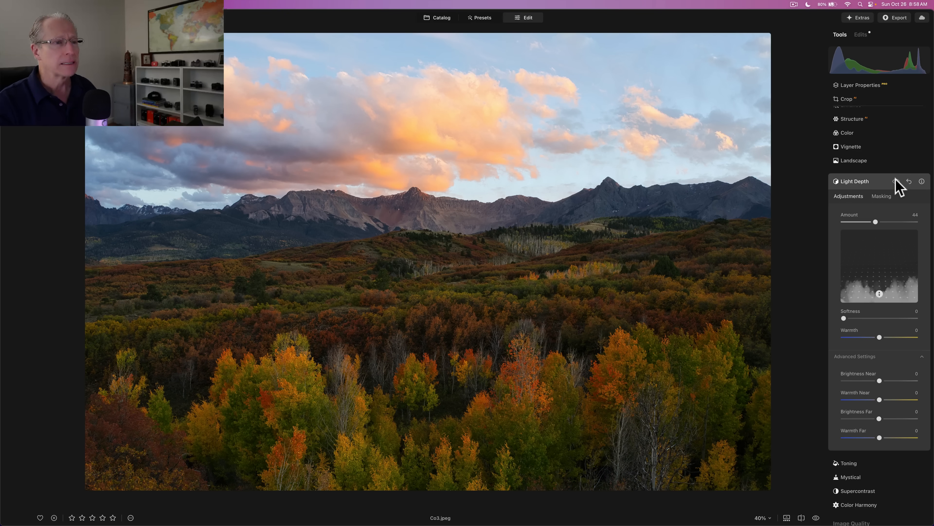
{"action": "left_click", "coordinate": [896, 181]}
{"action": "left_click", "coordinate": [896, 181]}
{"action": "left_click", "coordinate": [895, 181]}
Reduce the Light Depth Amount on the foreground trees to 27 and compare before and after
{"action": "left_click_drag", "start_coordinate": [876, 221], "coordinate": [861, 222]}
{"action": "left_click", "coordinate": [863, 222]}
{"action": "left_click", "coordinate": [896, 181]}
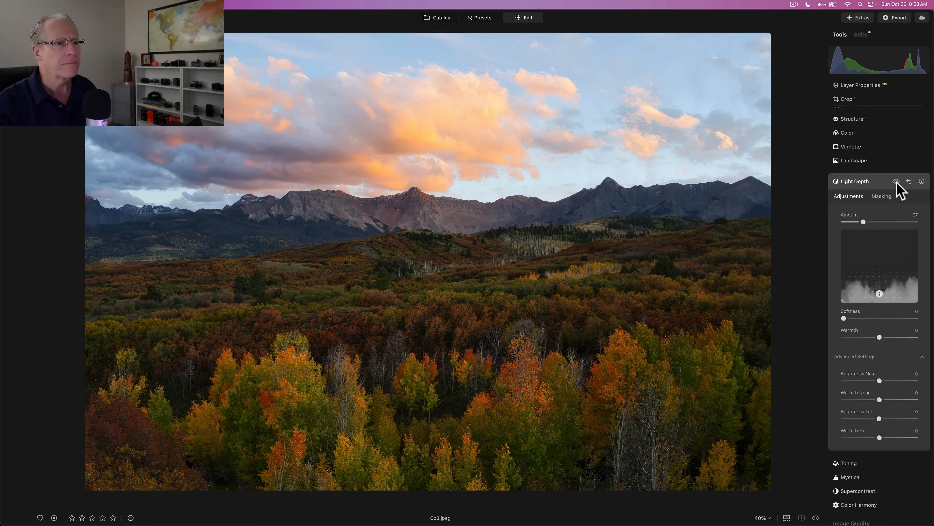
{"action": "left_click", "coordinate": [896, 181]}
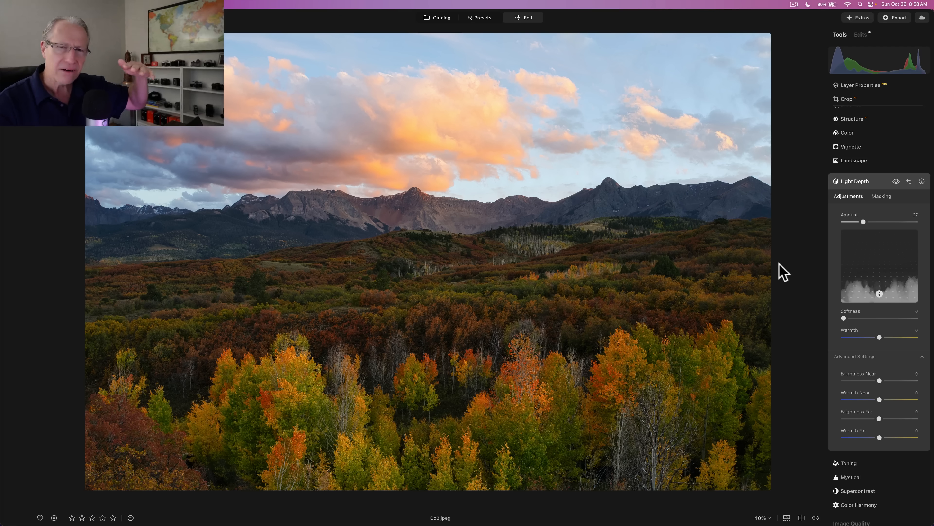
{"action": "mouse_move", "coordinate": [877, 298]}
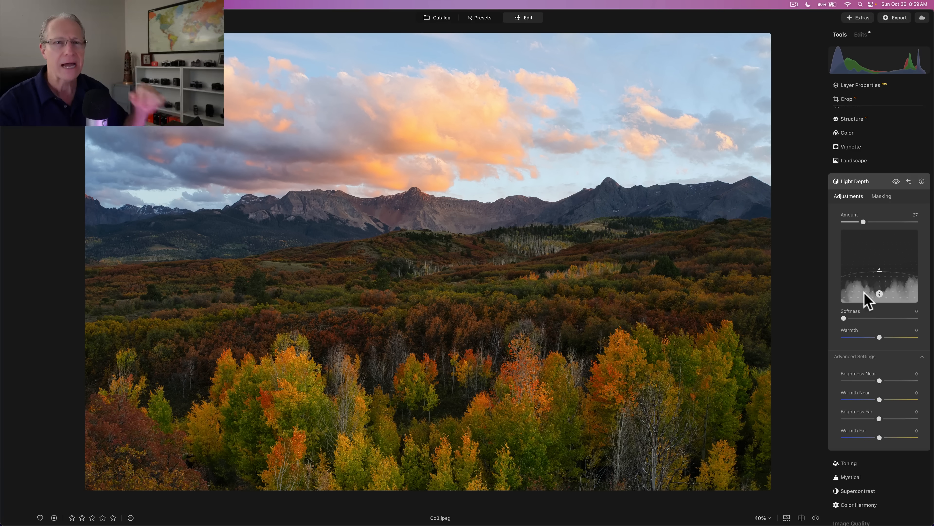
Add a second Light Depth adjustment to Co3.jpeg with an Amount of 39, focused farther back on the mid-distance hills
{"action": "left_click", "coordinate": [875, 180]}
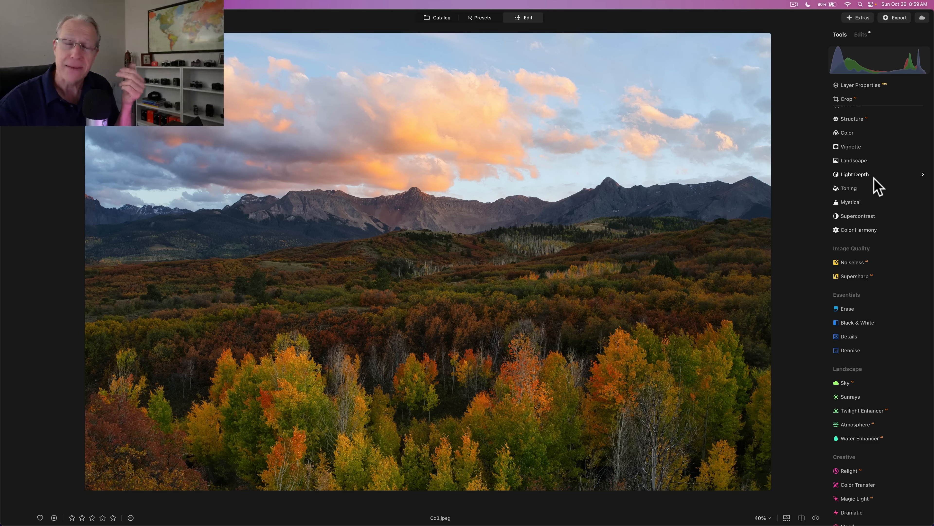
{"action": "left_click", "coordinate": [866, 176]}
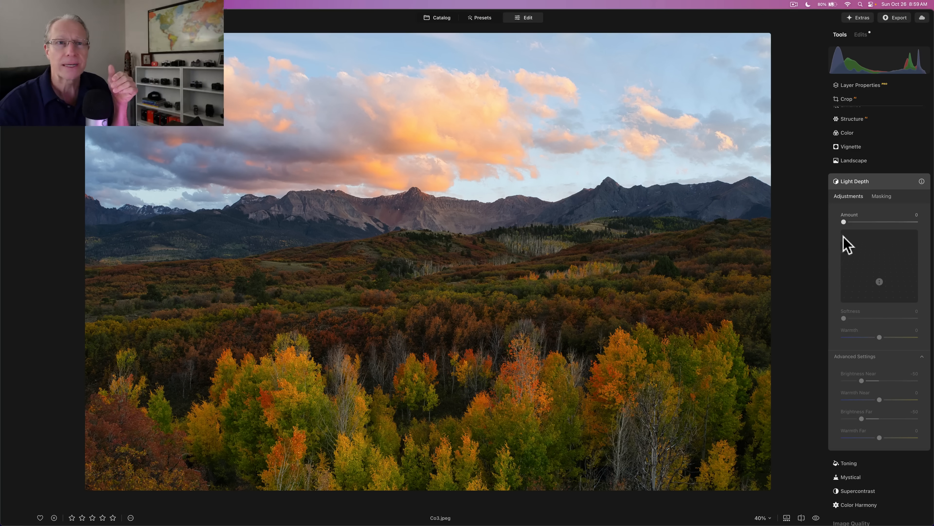
{"action": "left_click", "coordinate": [871, 222]}
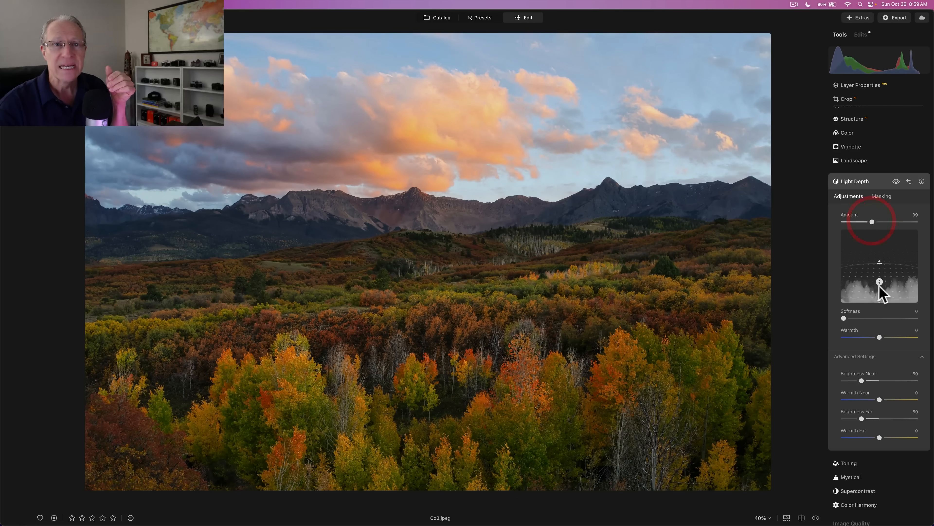
{"action": "left_click_drag", "start_coordinate": [880, 281], "coordinate": [880, 264]}
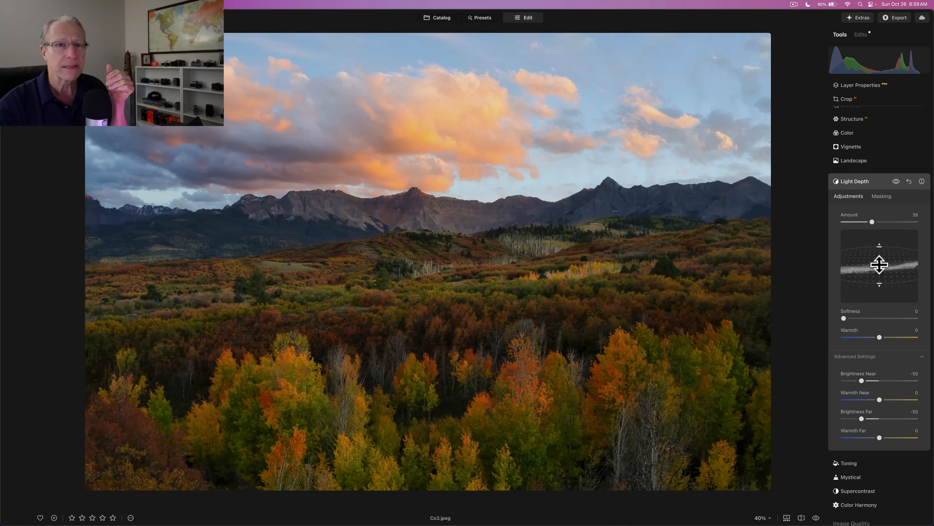
Set the second Light Depth adjustment's Brightness Near to 0 and its Softness to 25
{"action": "left_click", "coordinate": [880, 381]}
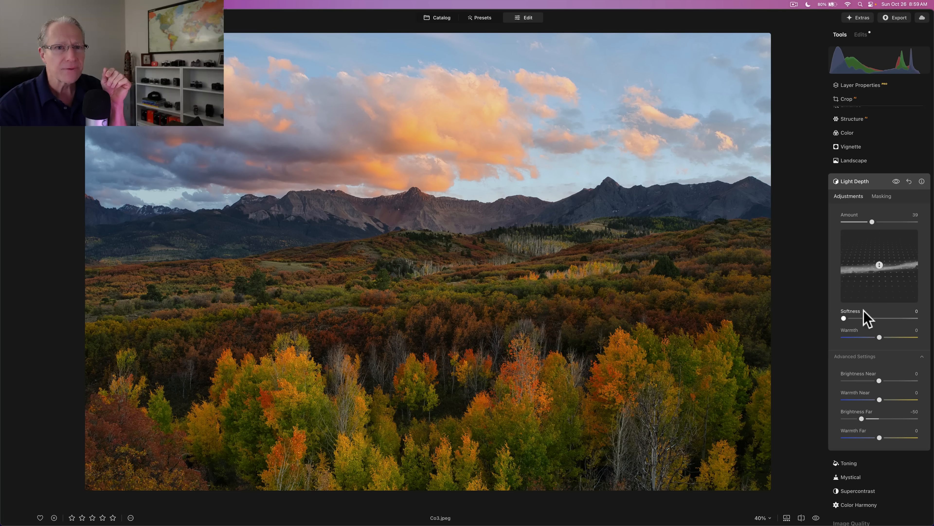
{"action": "left_click", "coordinate": [860, 318]}
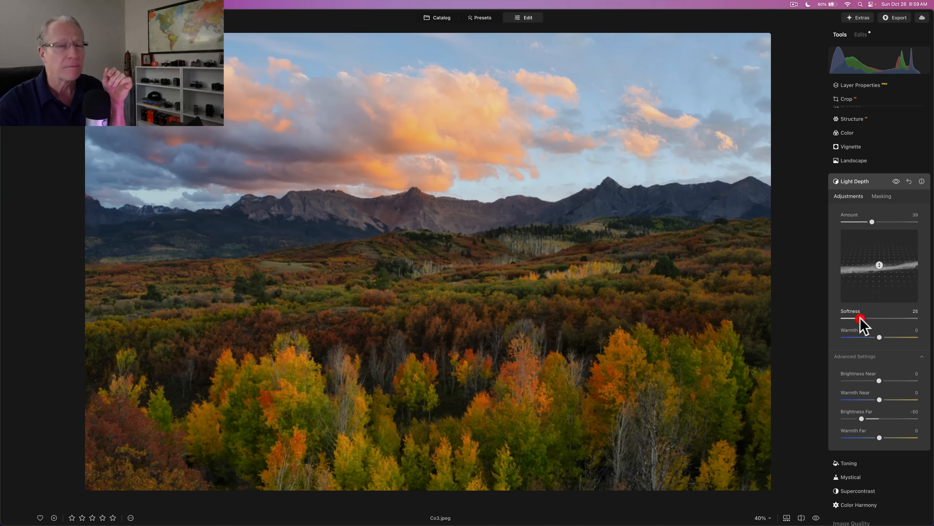
Move the second Light Depth adjustment's focus slightly farther back and compare the photo before and after
{"action": "left_click_drag", "start_coordinate": [879, 265], "coordinate": [879, 257]}
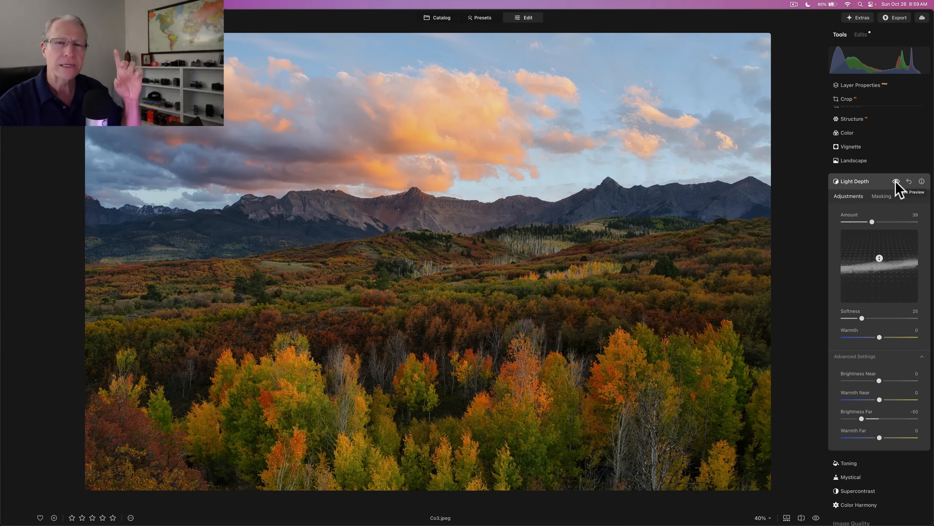
{"action": "left_click", "coordinate": [896, 182]}
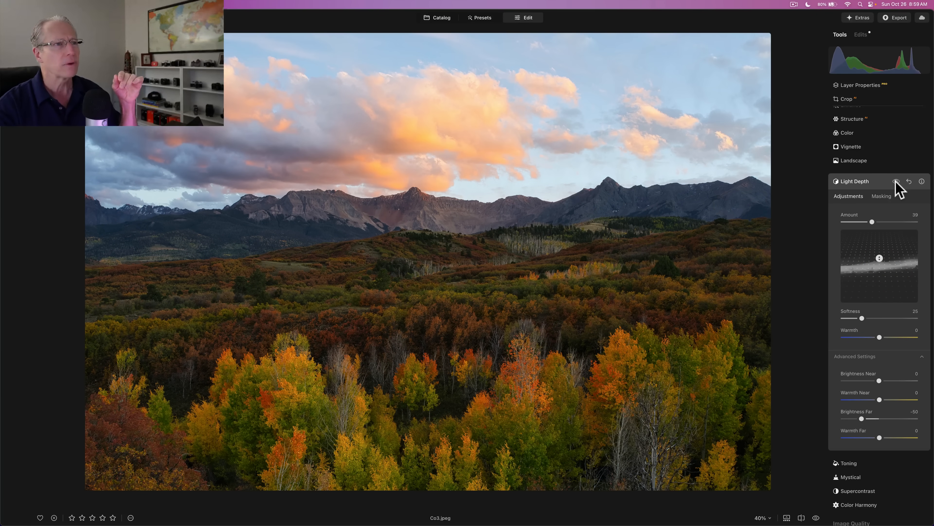
{"action": "left_click", "coordinate": [896, 182]}
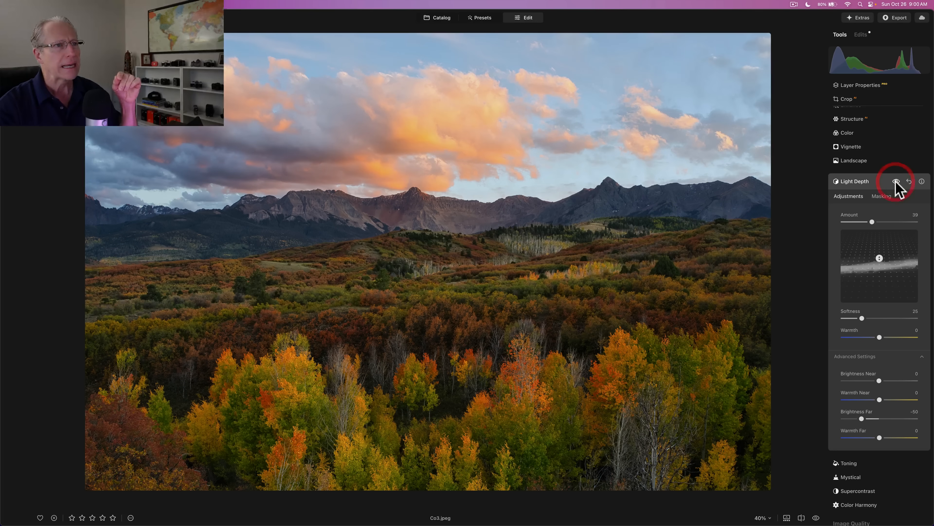
Set the second Light Depth adjustment's Brightness Far to 0 and compare the mid-distance hills before and after
{"action": "left_click", "coordinate": [878, 418]}
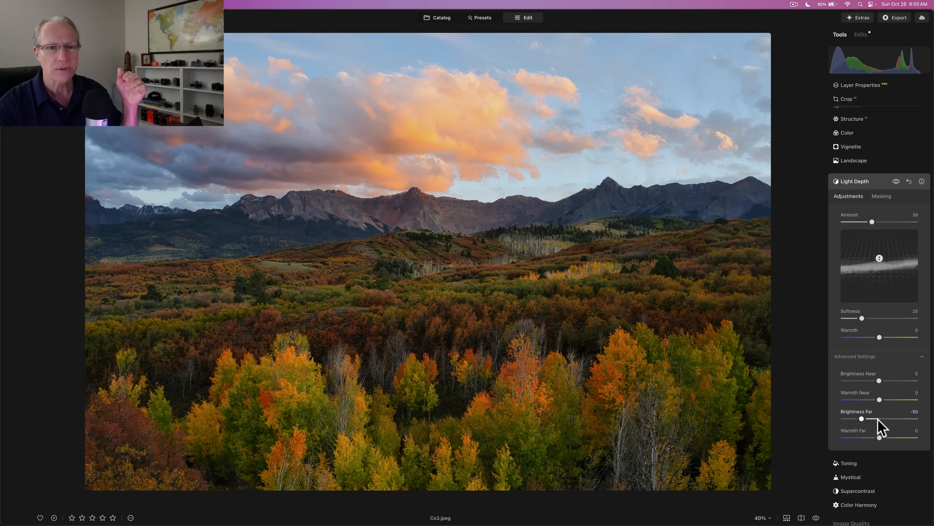
{"action": "double_click", "coordinate": [879, 418]}
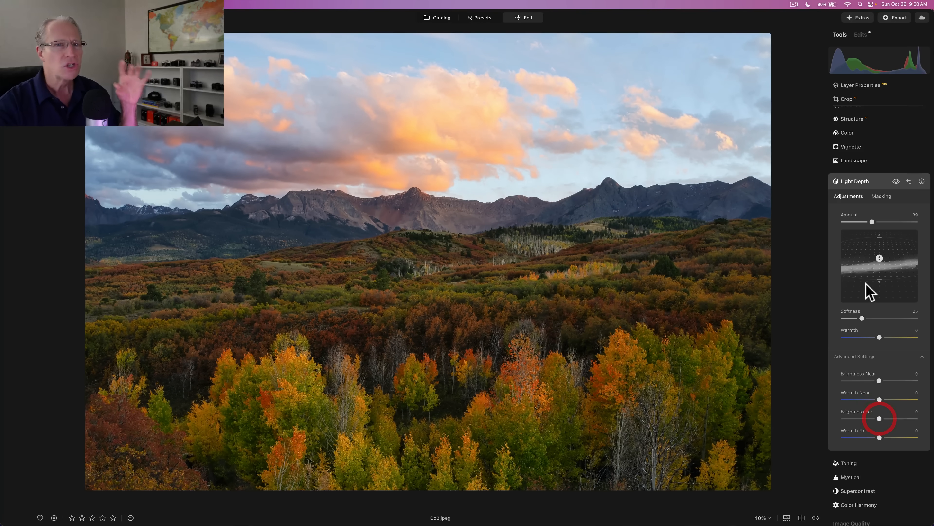
{"action": "left_click", "coordinate": [896, 182]}
{"action": "left_click", "coordinate": [896, 181]}
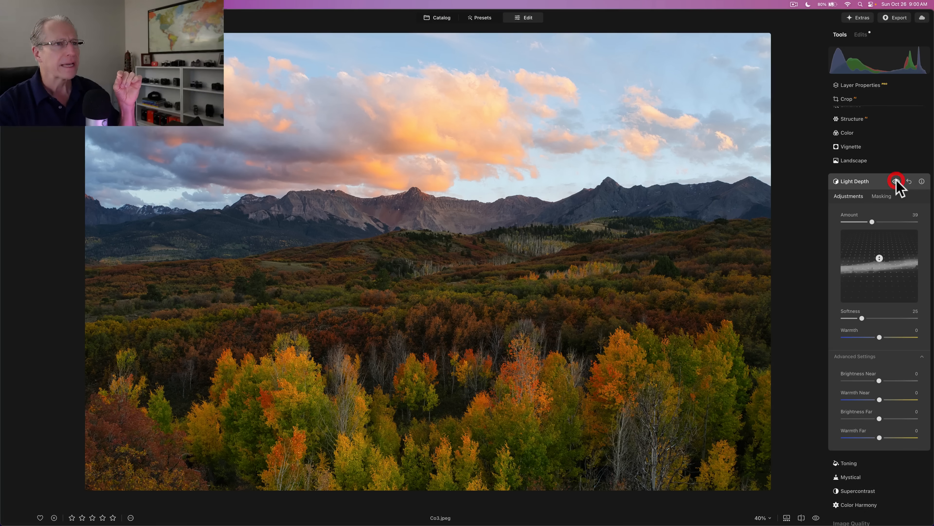
Compare Co3.jpeg with and without the second Light Depth adjustment and open Portrait.jpg for editing
{"action": "left_click", "coordinate": [897, 181]}
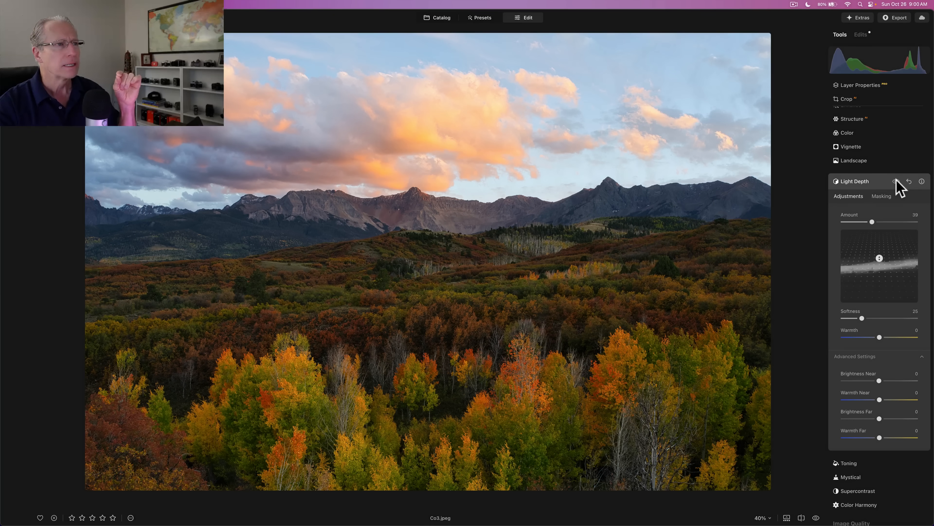
{"action": "left_click", "coordinate": [897, 182]}
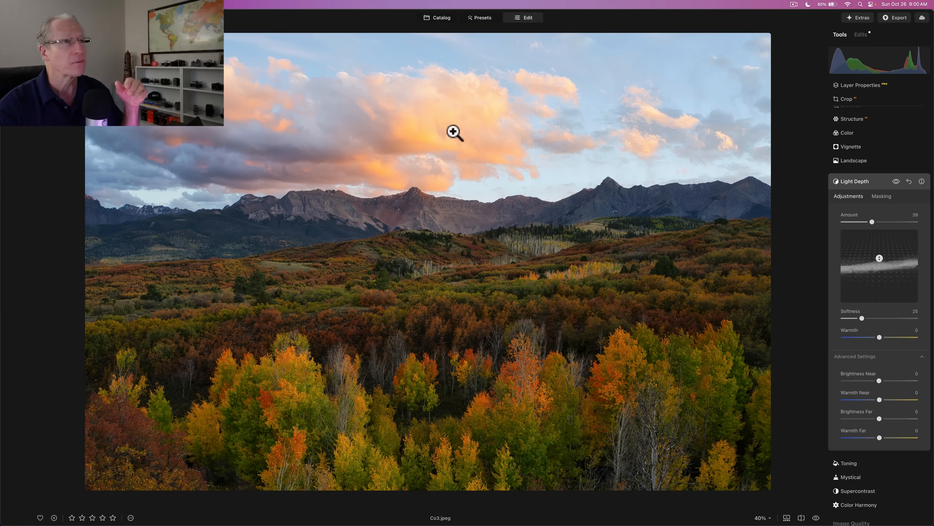
{"action": "left_click", "coordinate": [438, 20]}
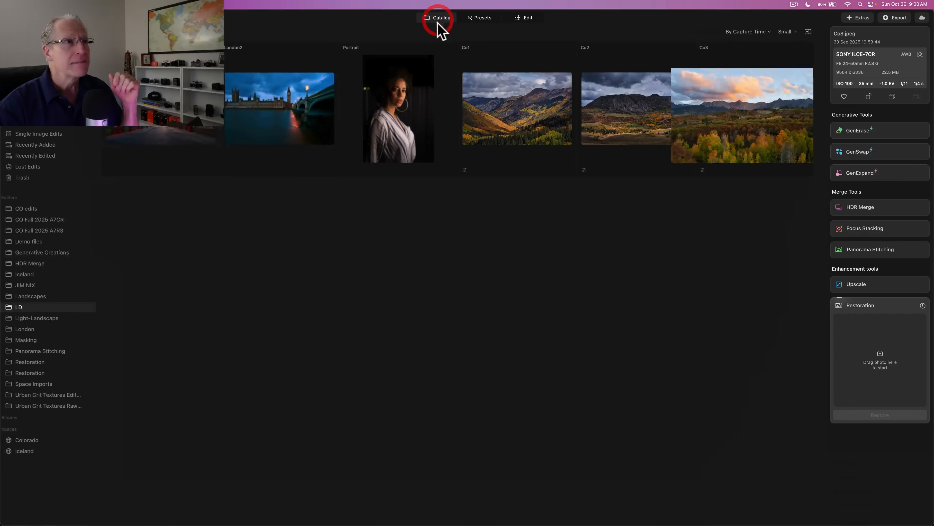
{"action": "left_click", "coordinate": [524, 19]}
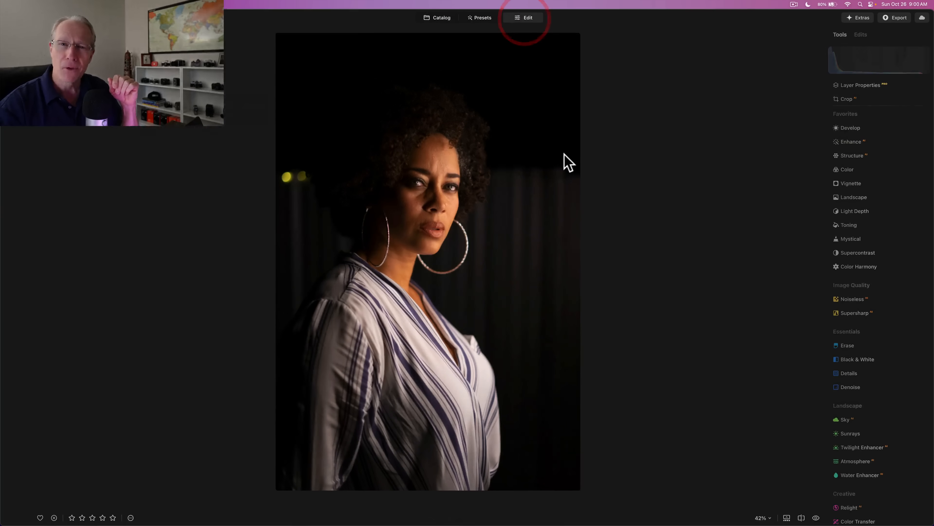
Apply Light Depth to Portrait.jpg with an Amount of 48 and pull the focus nearer, in front of the woman's face
{"action": "left_click", "coordinate": [857, 212]}
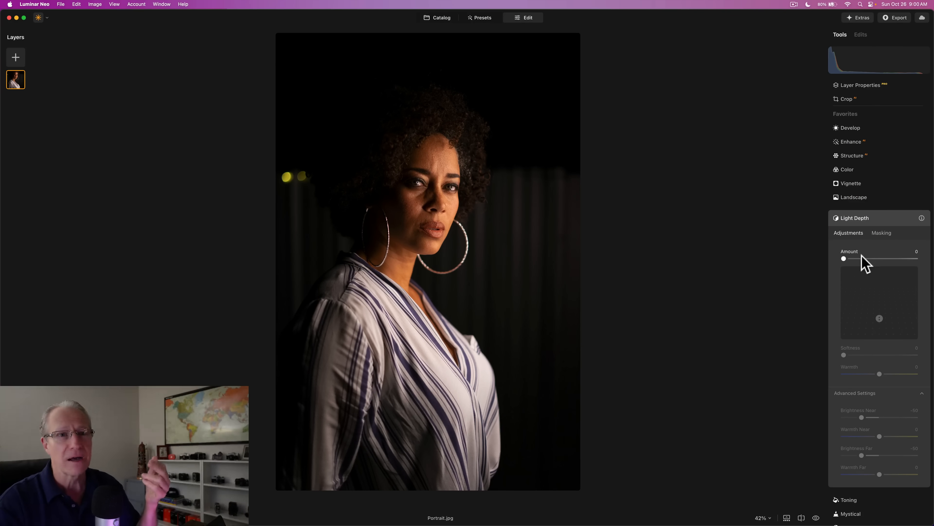
{"action": "left_click", "coordinate": [877, 258]}
{"action": "left_click_drag", "start_coordinate": [878, 259], "coordinate": [879, 259]}
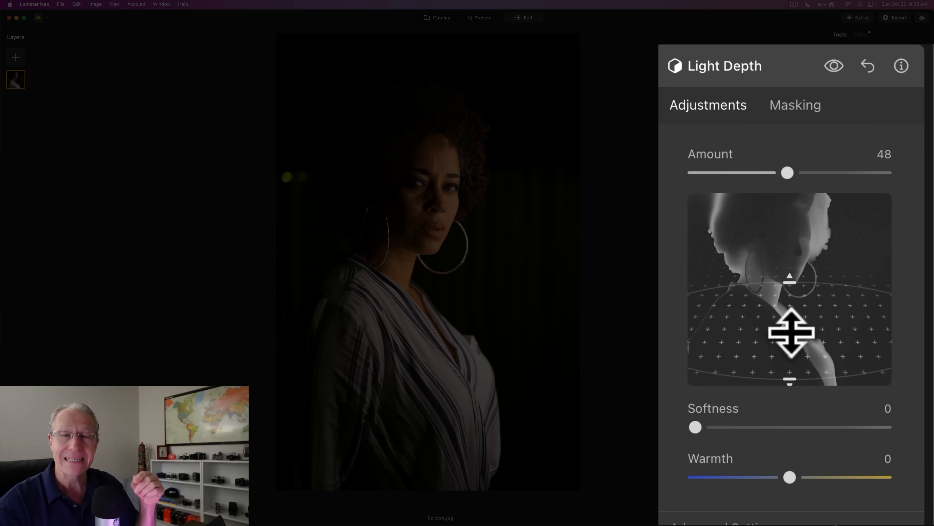
{"action": "left_click_drag", "start_coordinate": [786, 338], "coordinate": [793, 361]}
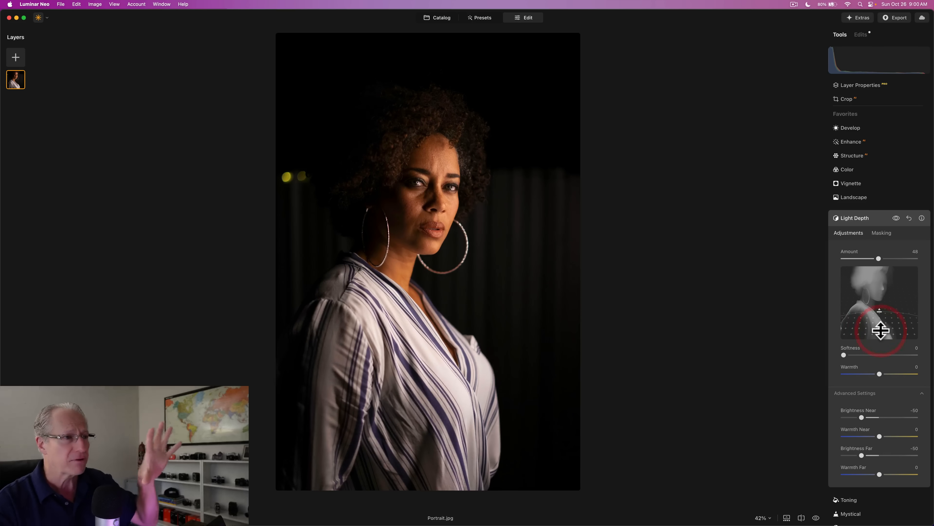
Set the portrait's Light Depth Amount to 33 and Softness to 27, with the focus moved back onto the woman
{"action": "left_click_drag", "start_coordinate": [870, 257], "coordinate": [868, 258]}
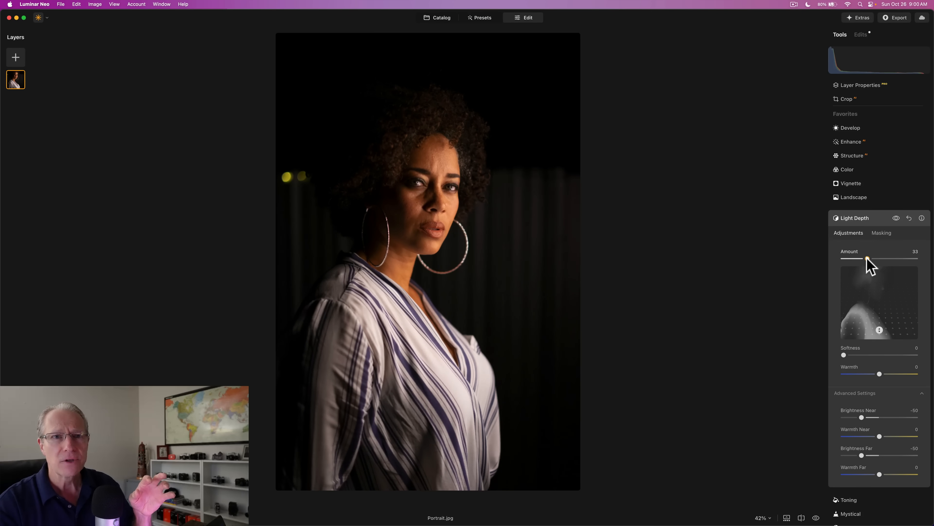
{"action": "left_click_drag", "start_coordinate": [882, 331], "coordinate": [882, 323]}
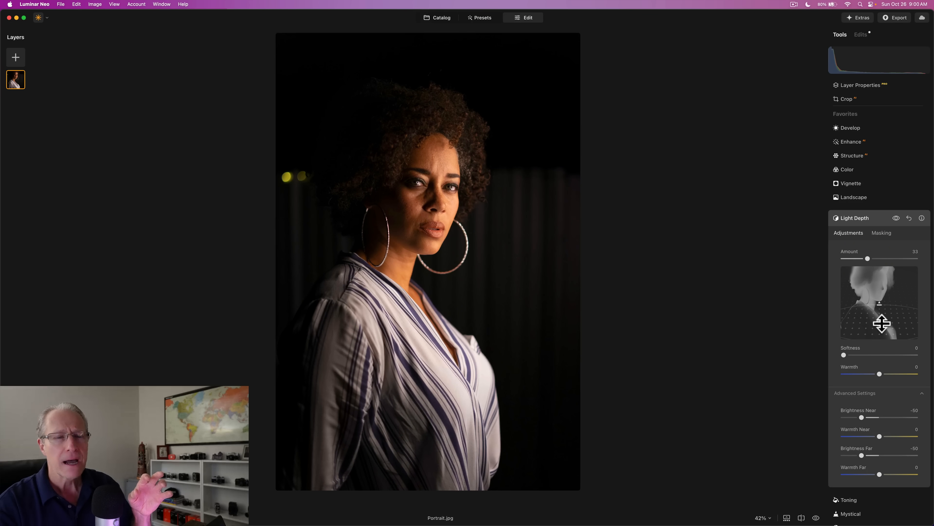
{"action": "left_click_drag", "start_coordinate": [864, 355], "coordinate": [863, 354]}
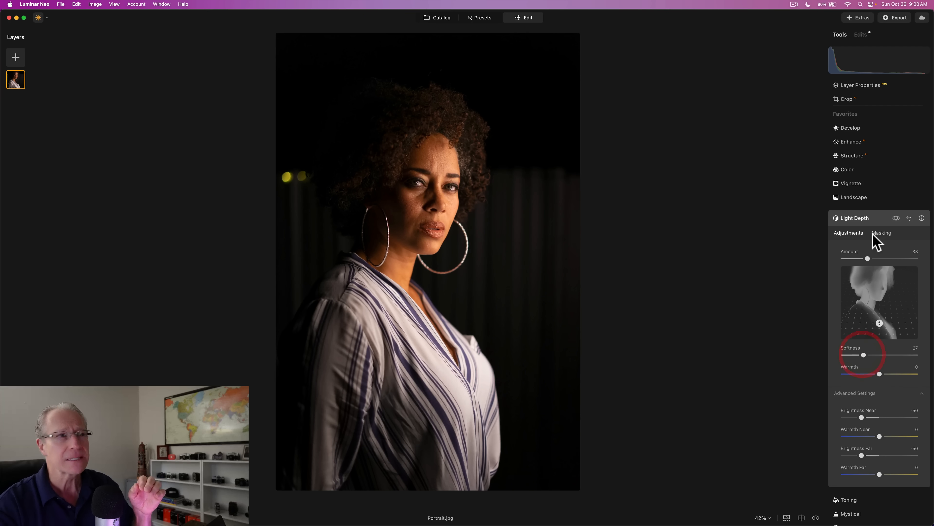
Compare the portrait with and without the Light Depth adjustment at an Amount of 33
{"action": "left_click", "coordinate": [897, 218]}
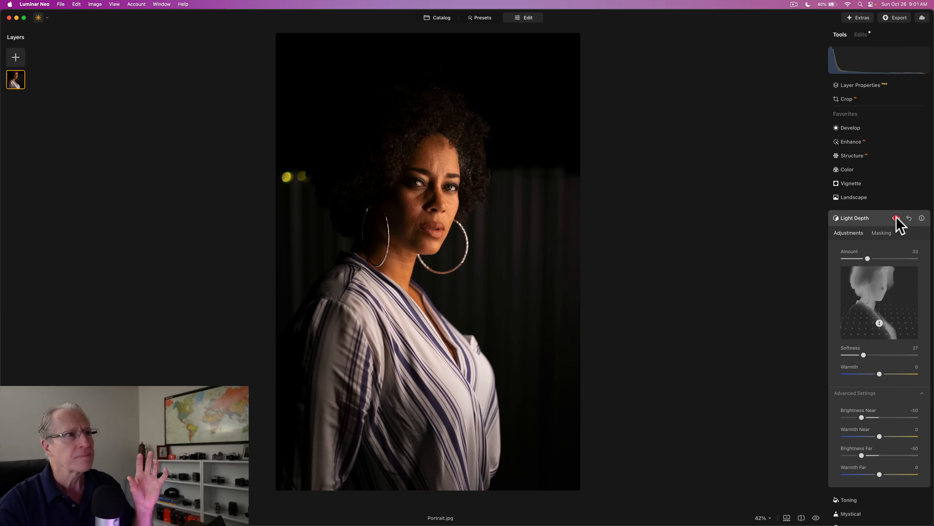
{"action": "left_click", "coordinate": [897, 218]}
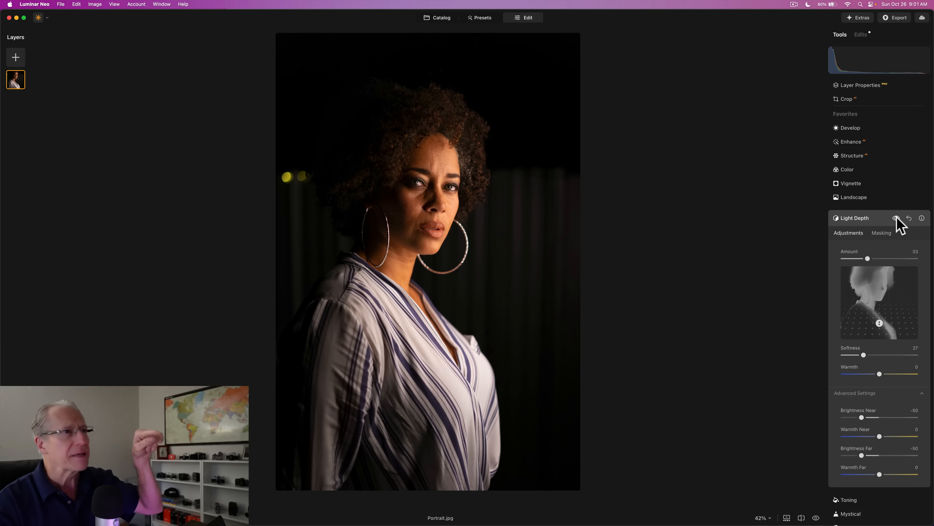
{"action": "left_click", "coordinate": [897, 218]}
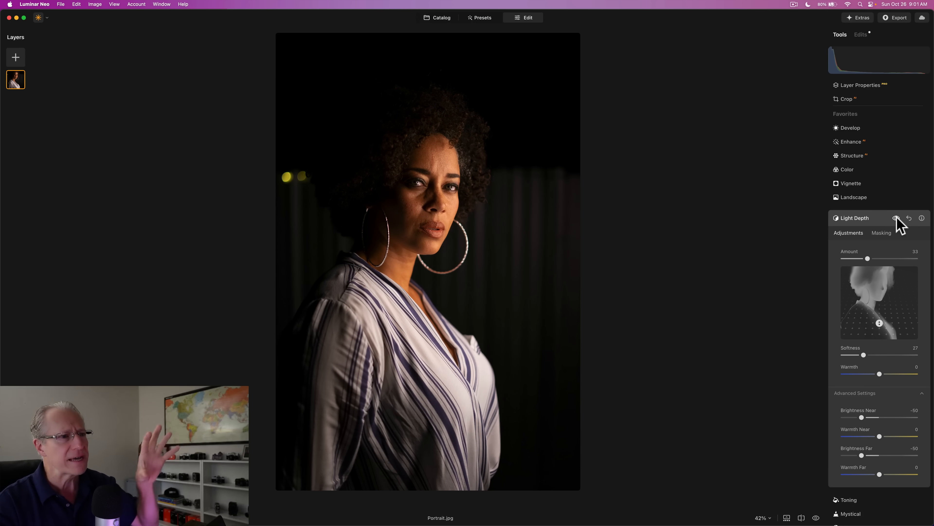
{"action": "left_click", "coordinate": [897, 219]}
Set the portrait's Light Depth Amount to 23, test the focus behind the woman, and return it to her face
{"action": "left_click_drag", "start_coordinate": [867, 258], "coordinate": [859, 258]}
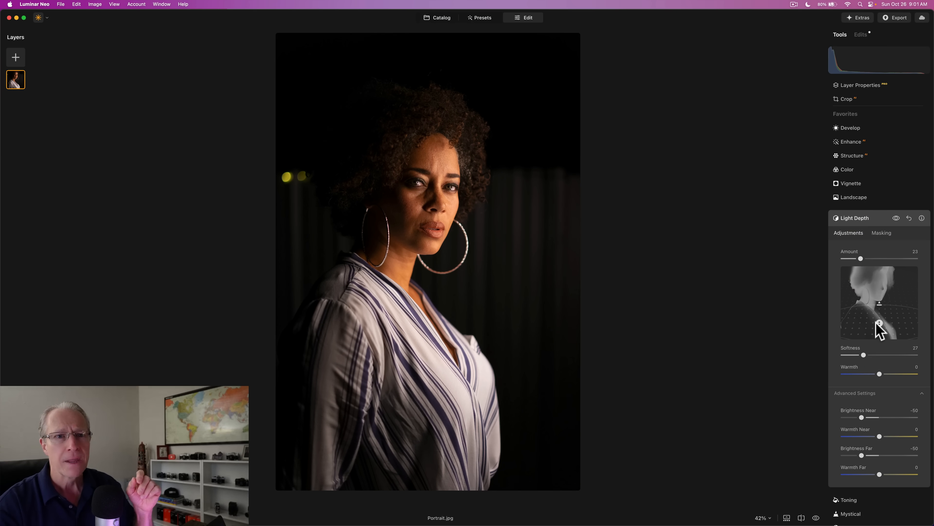
{"action": "left_click_drag", "start_coordinate": [880, 322], "coordinate": [880, 306]}
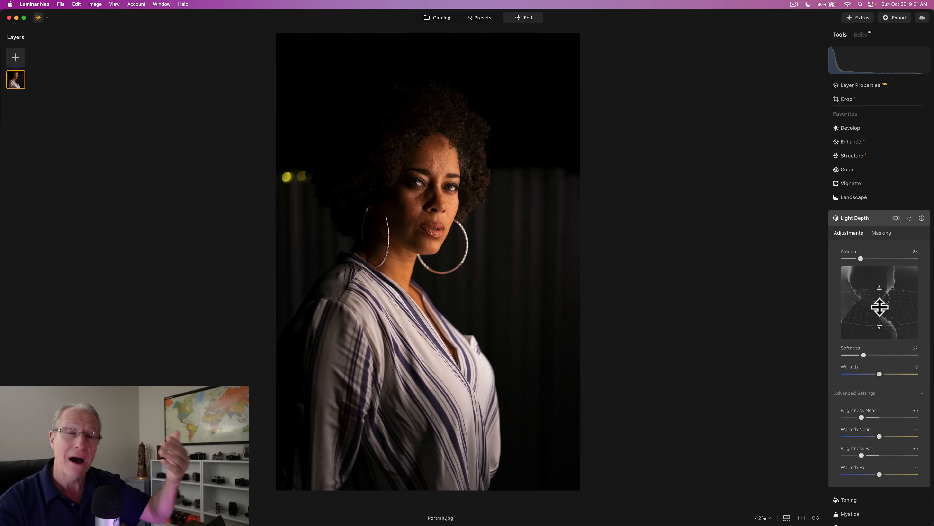
{"action": "left_click_drag", "start_coordinate": [880, 307], "coordinate": [882, 321]}
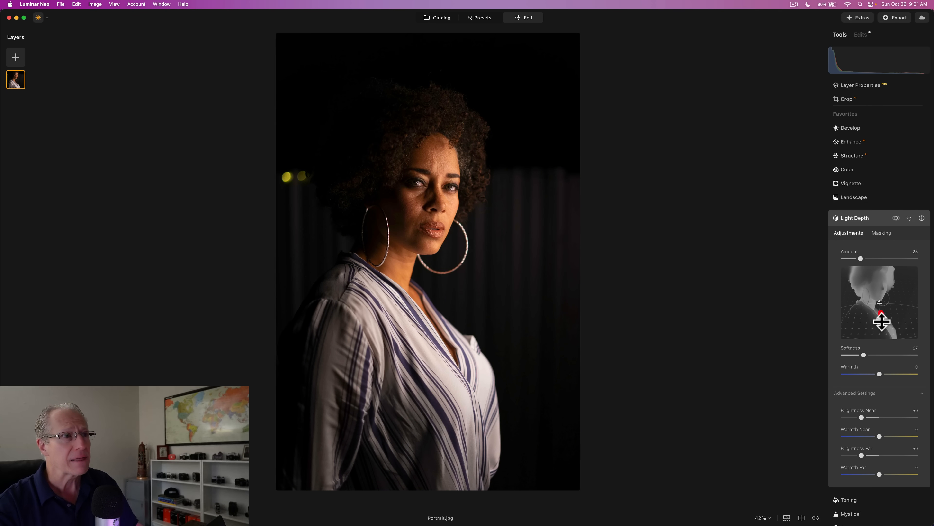
Compare the portrait before and after the reduced Light Depth adjustment
{"action": "left_click", "coordinate": [896, 218]}
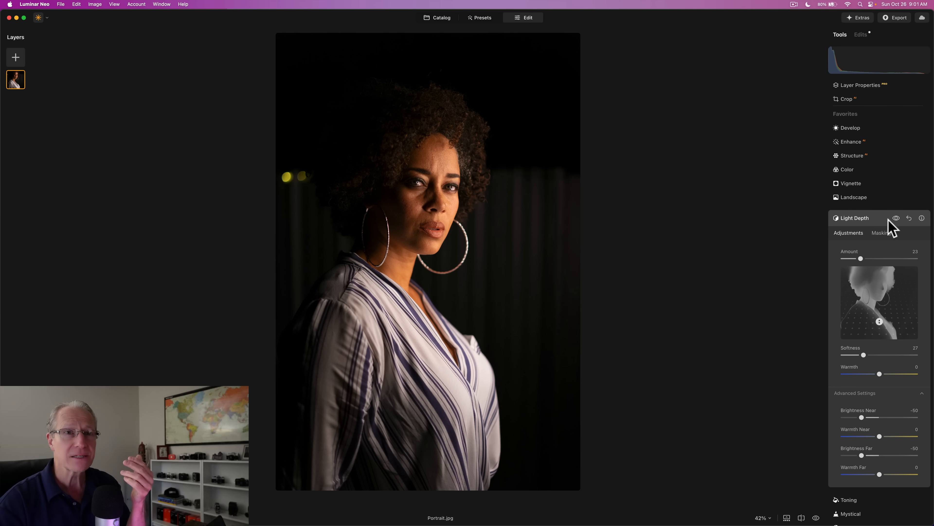
{"action": "left_click", "coordinate": [897, 217]}
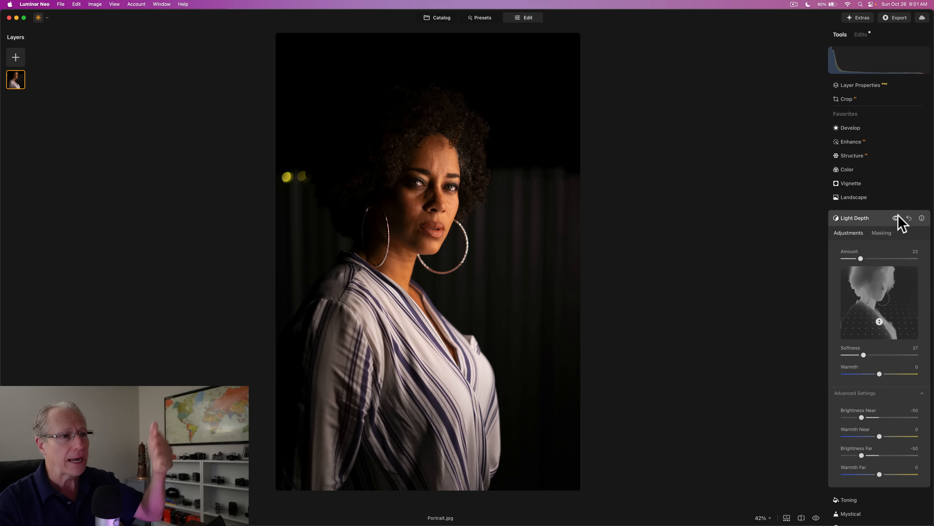
{"action": "left_click", "coordinate": [897, 218]}
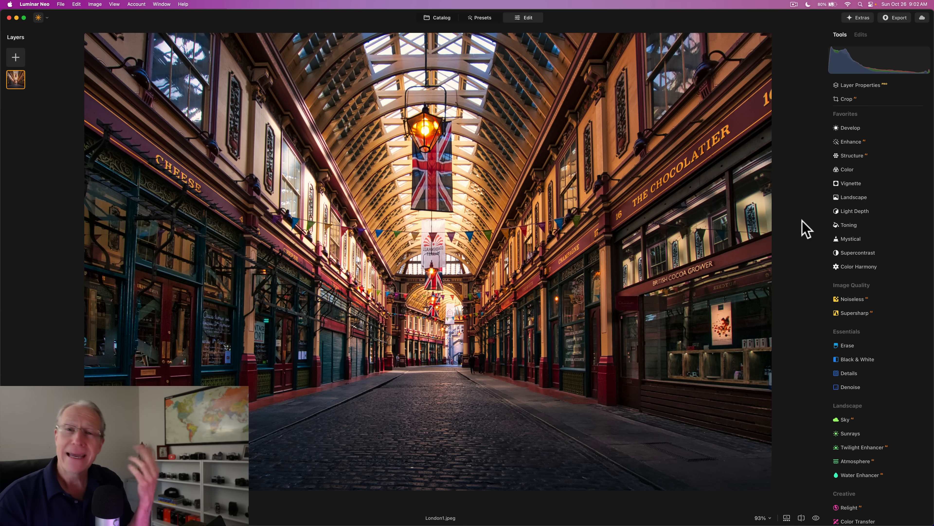
Apply Light Depth to London1.jpeg with an Amount of 50 and shift the focus from the near cobblestones to the middle of the arcade
{"action": "left_click", "coordinate": [855, 211]}
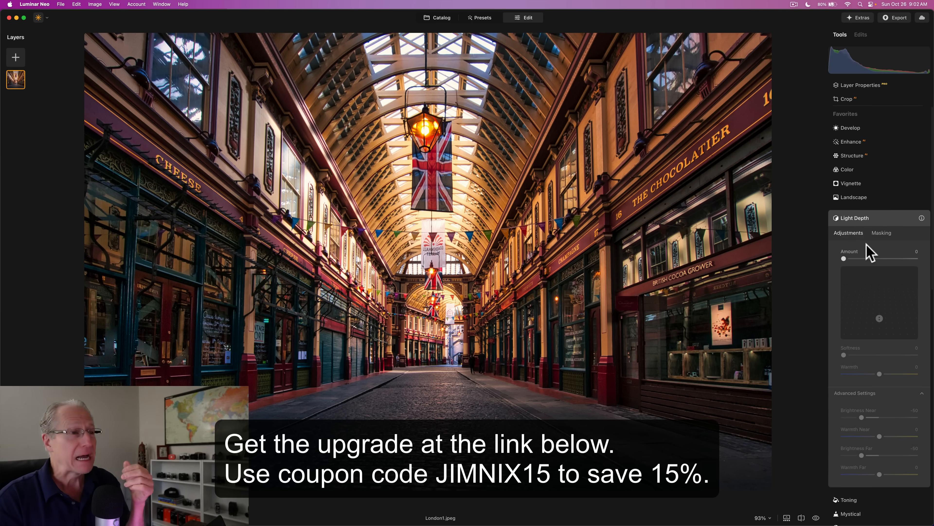
{"action": "left_click", "coordinate": [879, 259]}
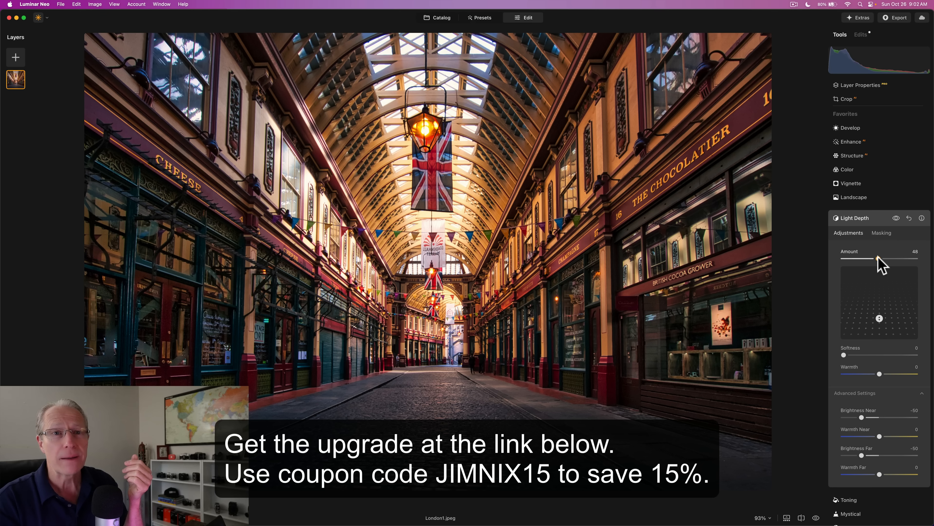
{"action": "left_click_drag", "start_coordinate": [879, 258], "coordinate": [881, 259]}
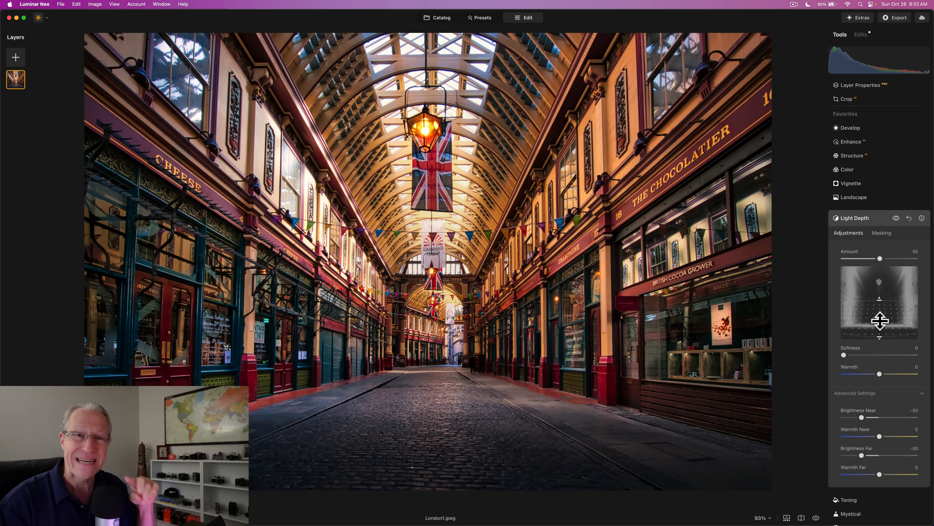
{"action": "left_click_drag", "start_coordinate": [880, 321], "coordinate": [880, 331]}
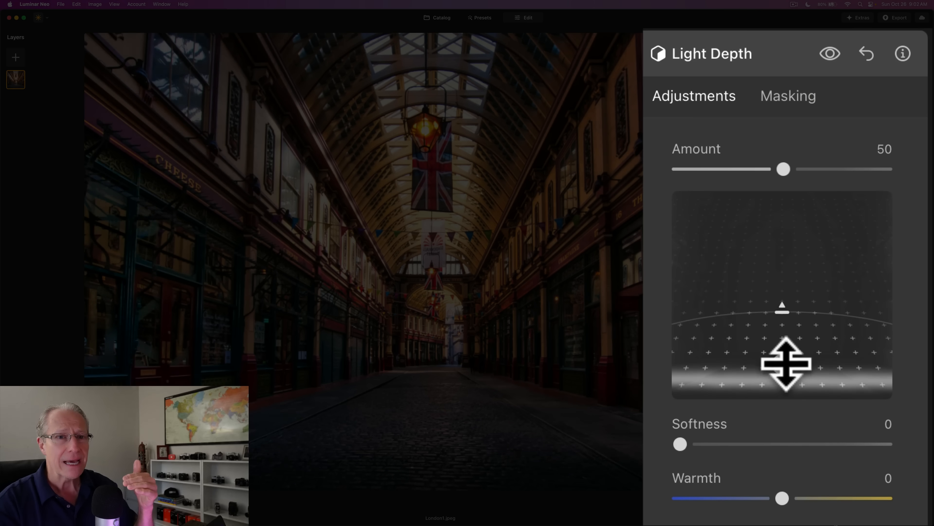
{"action": "left_click_drag", "start_coordinate": [787, 363], "coordinate": [790, 319]}
{"action": "left_click_drag", "start_coordinate": [882, 311], "coordinate": [883, 311]}
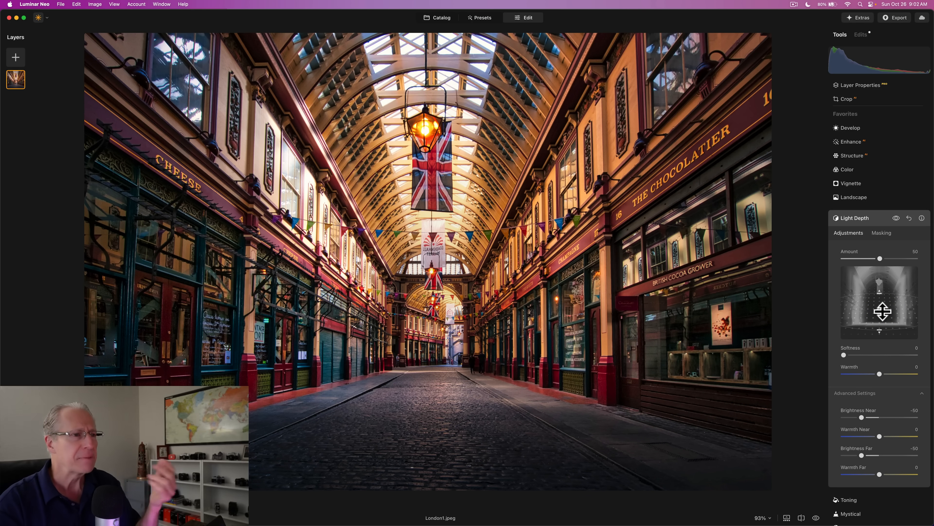
Set London1.jpeg's Light Depth Softness to 26 and Amount to 31, with the focus moved slightly nearer
{"action": "left_click", "coordinate": [860, 355]}
{"action": "left_click_drag", "start_coordinate": [858, 354], "coordinate": [862, 354]}
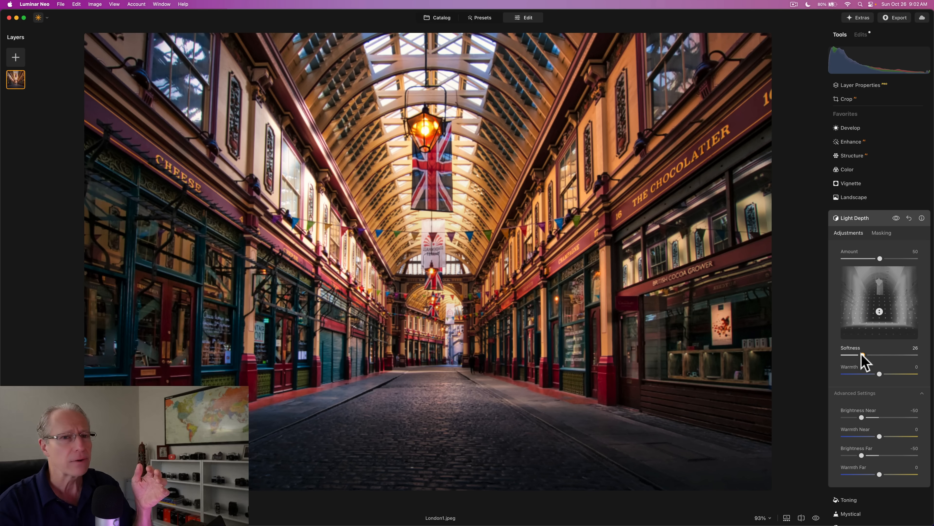
{"action": "left_click", "coordinate": [866, 258]}
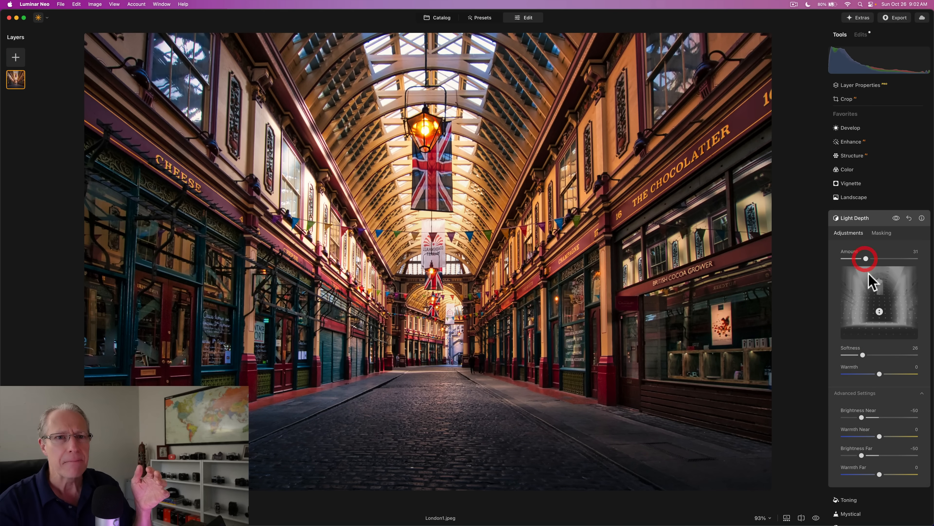
{"action": "left_click_drag", "start_coordinate": [880, 313], "coordinate": [882, 319]}
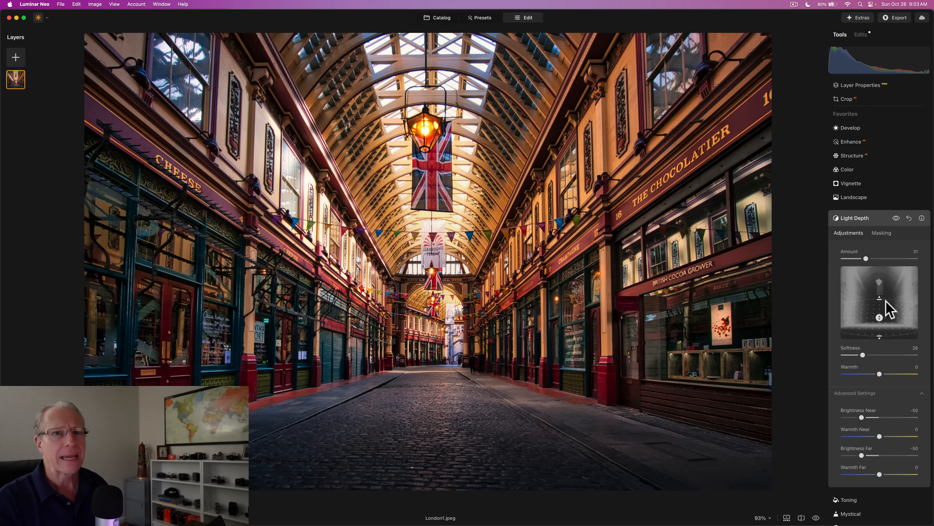
Compare the arcade in London1.jpeg with and without the Light Depth adjustment
{"action": "left_click", "coordinate": [896, 218]}
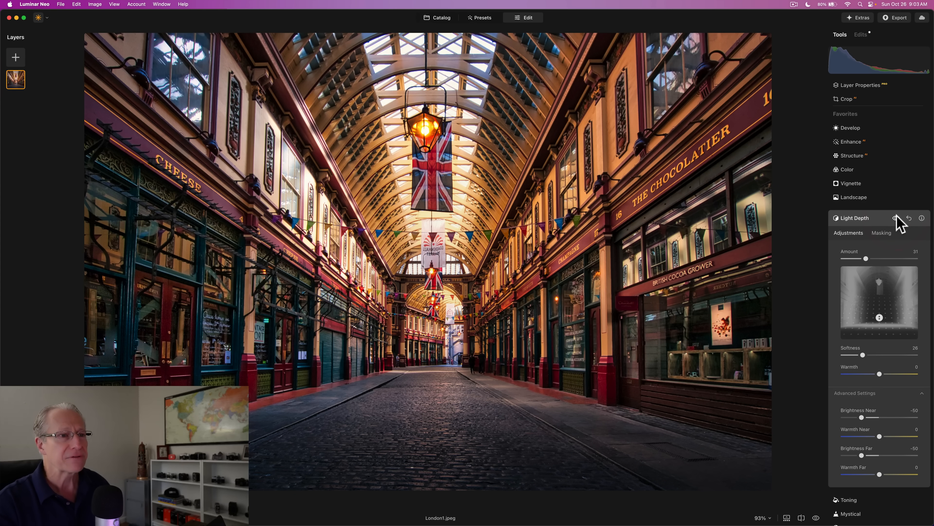
{"action": "left_click", "coordinate": [896, 217]}
{"action": "left_click", "coordinate": [896, 217]}
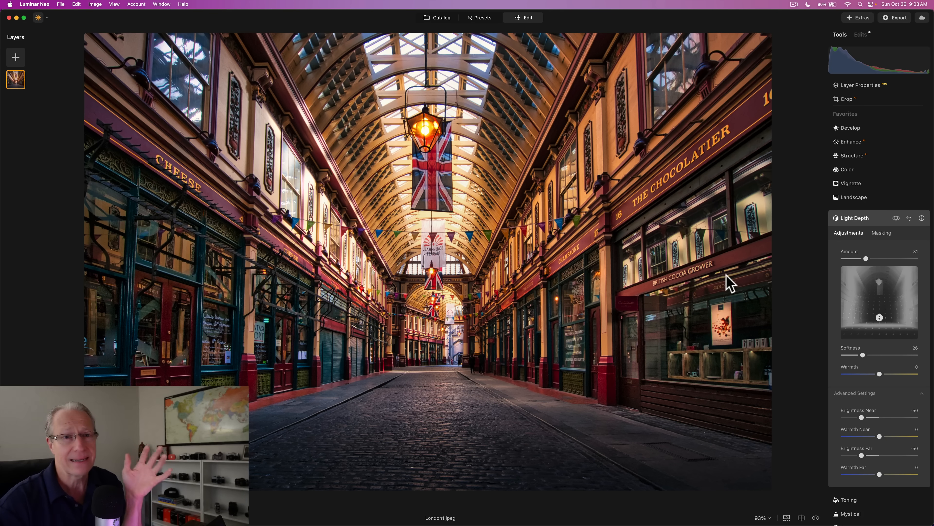
{"action": "left_click", "coordinate": [896, 217]}
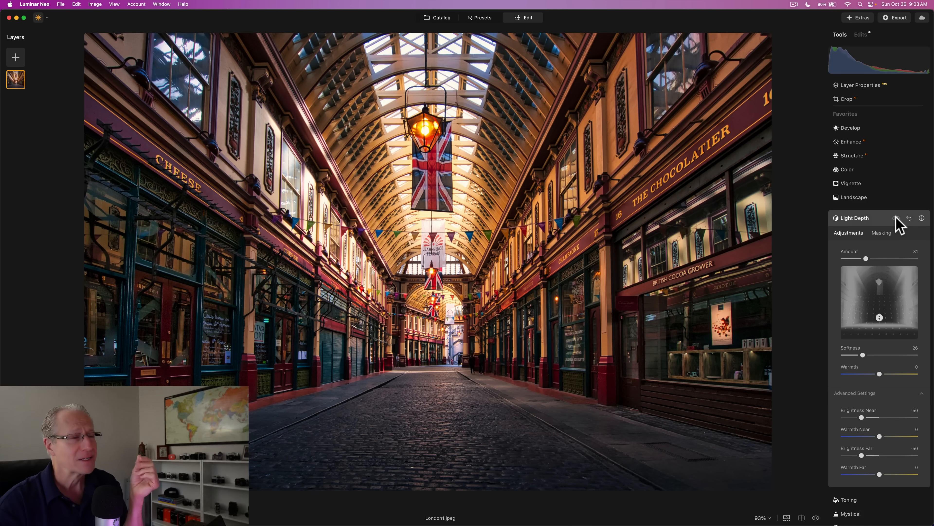
{"action": "left_click", "coordinate": [896, 218]}
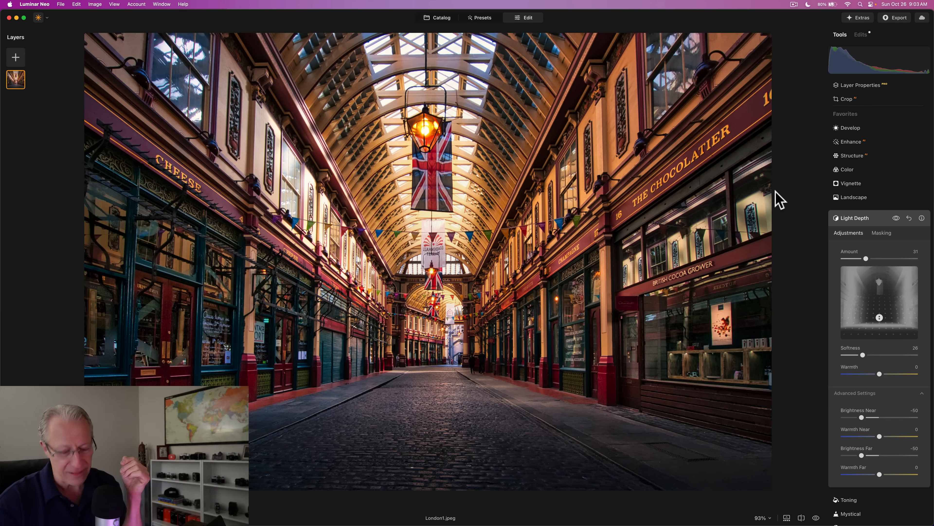
Open London2.jpeg and apply Light Depth with an Amount of 51, focused slightly nearer than the default
{"action": "key", "text": "Right"}
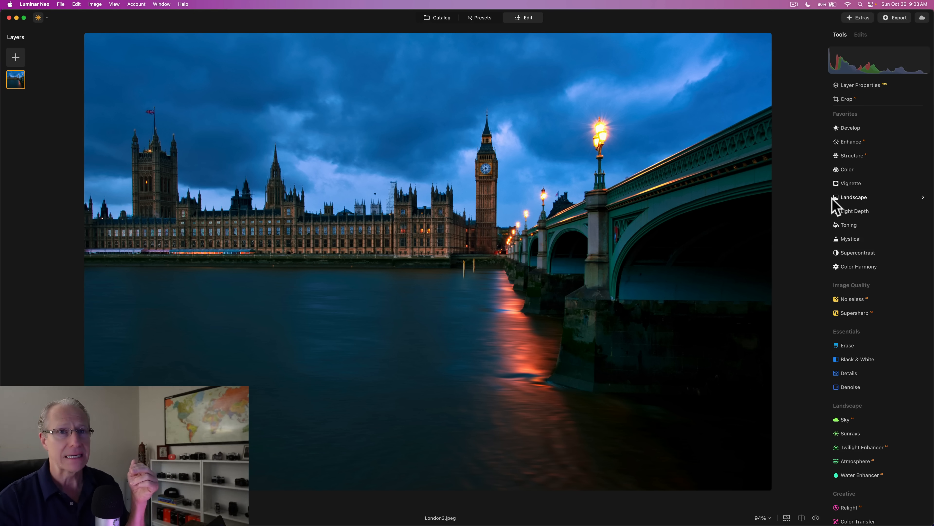
{"action": "left_click", "coordinate": [855, 212]}
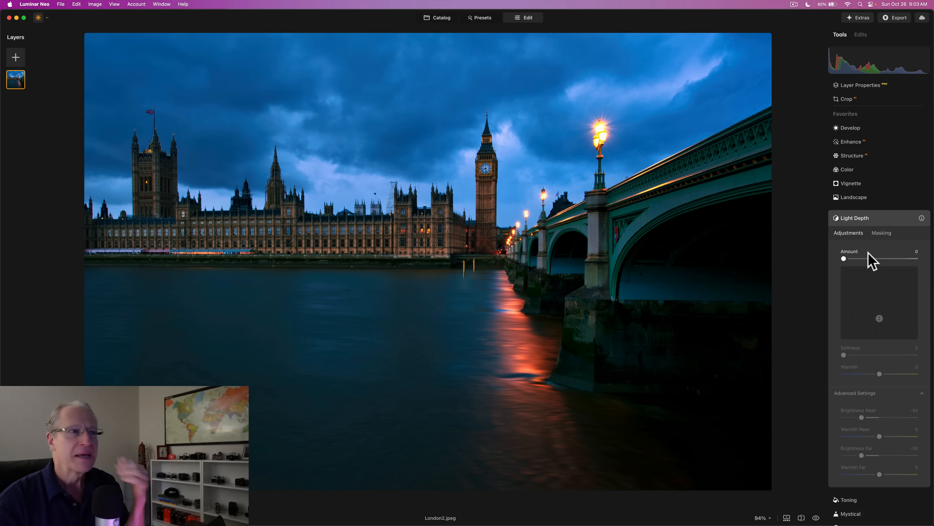
{"action": "left_click_drag", "start_coordinate": [869, 259], "coordinate": [879, 258]}
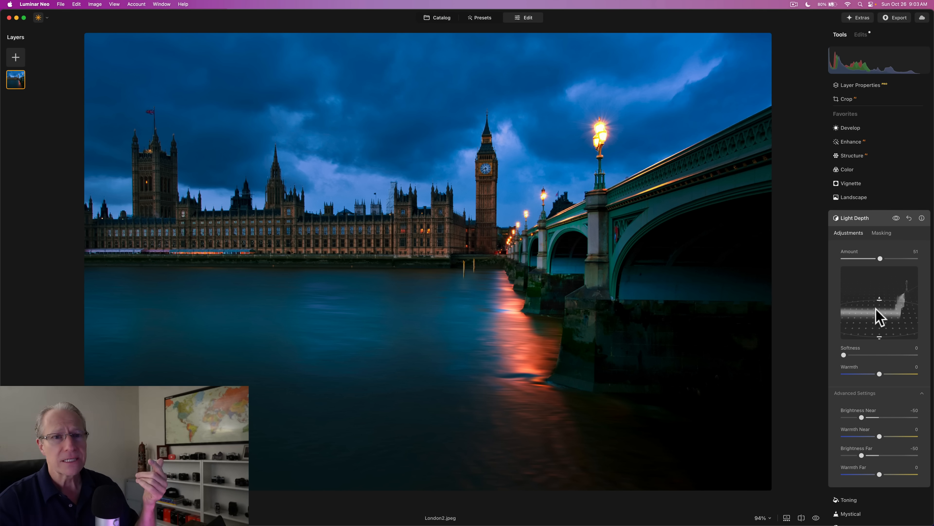
{"action": "mouse_move", "coordinate": [880, 319]}
{"action": "left_mouse_down"}
{"action": "mouse_move", "coordinate": [882, 333]}
{"action": "mouse_move", "coordinate": [881, 321]}
{"action": "left_mouse_up"}
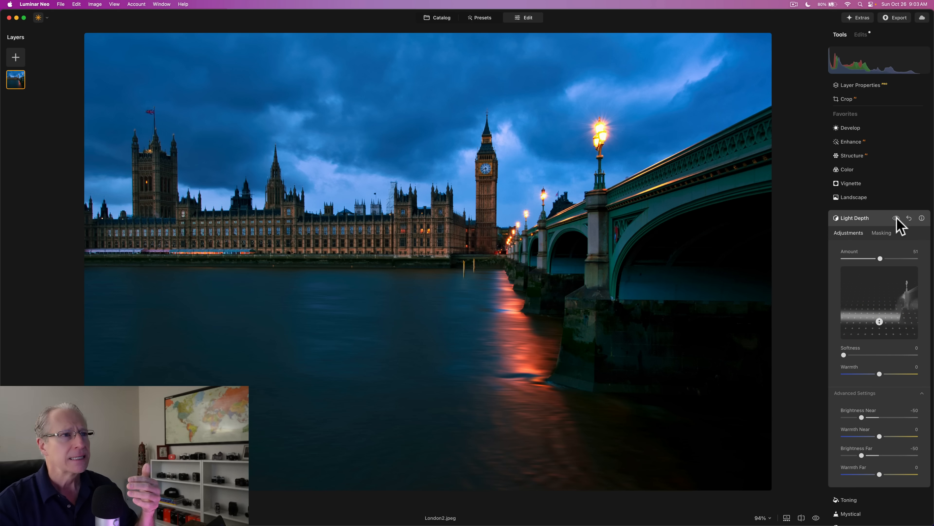
Compare London2.jpeg with and without Light Depth, and move the focus farther toward the Parliament buildings, extending the focus range's near edge
{"action": "left_click", "coordinate": [897, 218]}
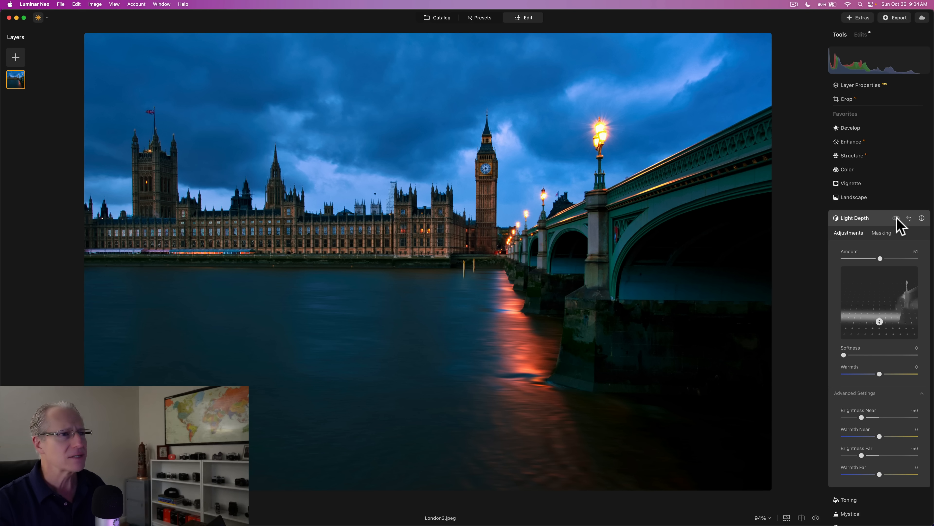
{"action": "left_click", "coordinate": [897, 218]}
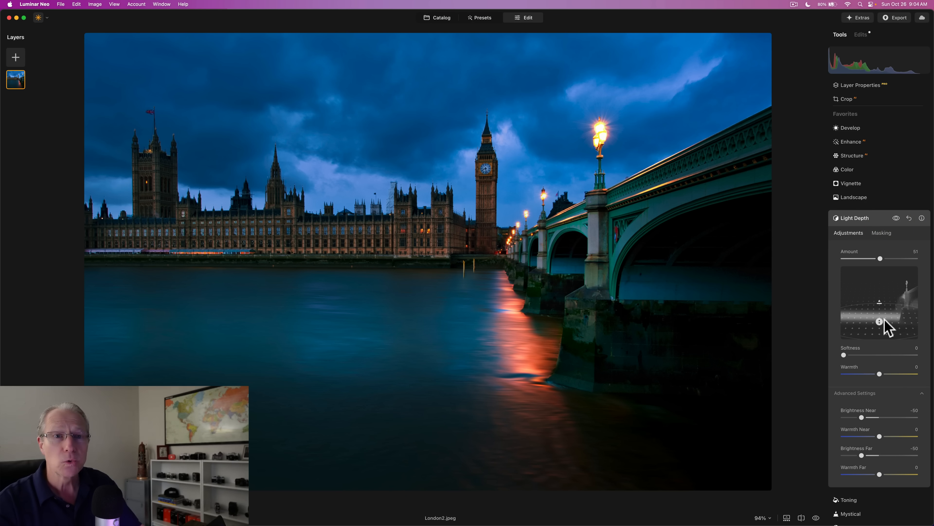
{"action": "left_click_drag", "start_coordinate": [881, 322], "coordinate": [880, 295]}
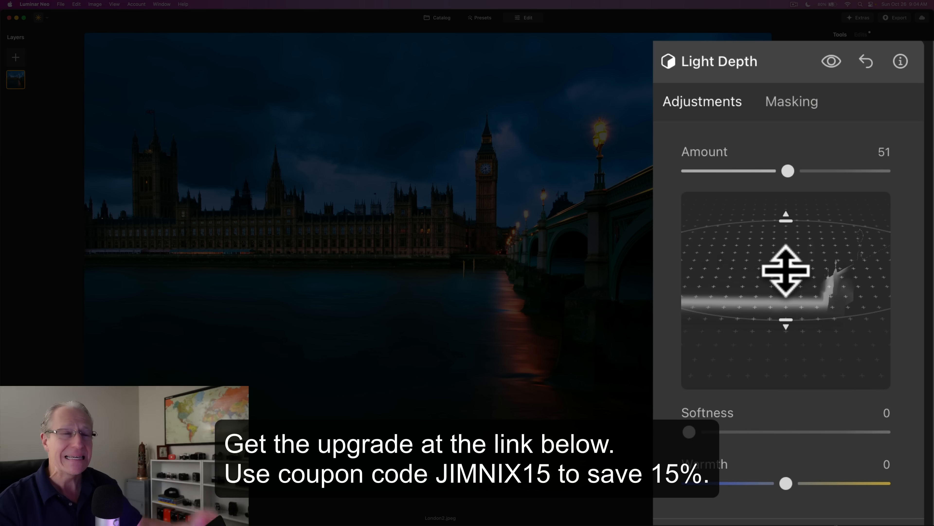
{"action": "left_click_drag", "start_coordinate": [786, 268], "coordinate": [787, 257]}
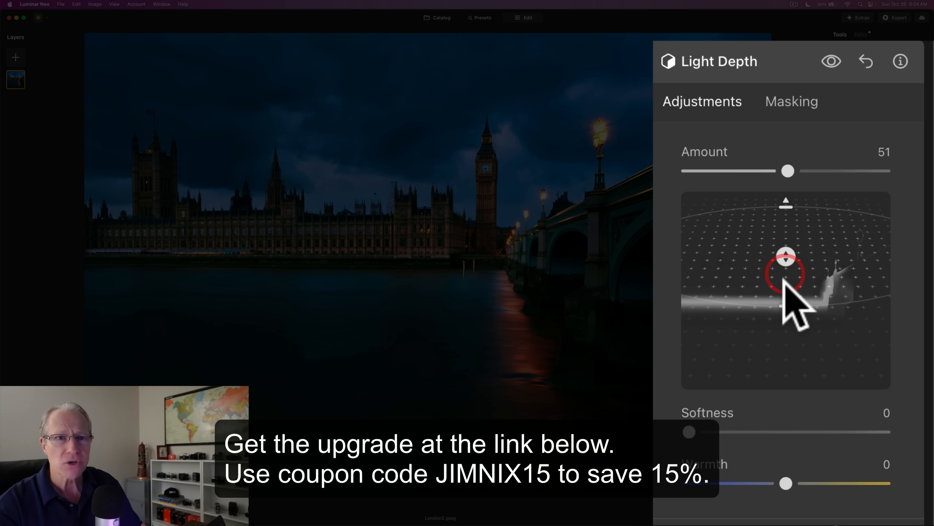
{"action": "left_click_drag", "start_coordinate": [783, 309], "coordinate": [786, 345]}
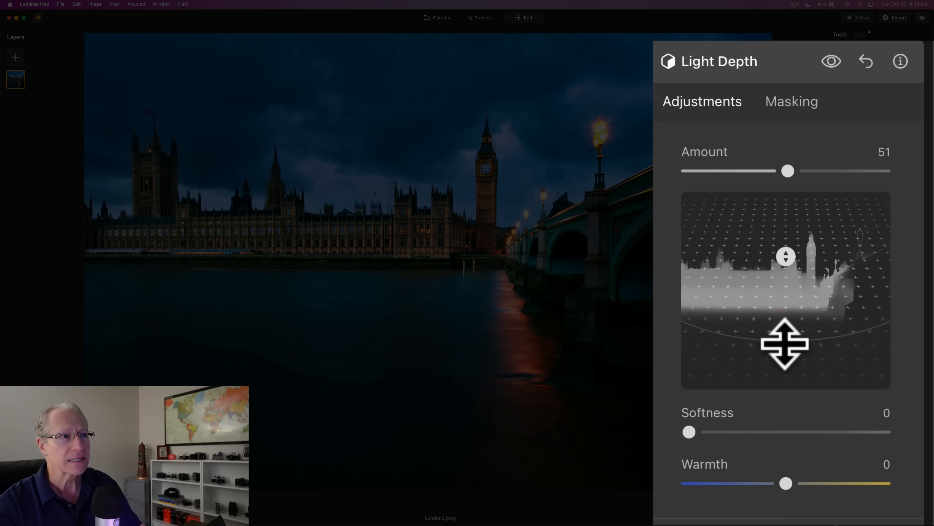
Set London2.jpeg's Light Depth Amount to 25 and Softness to 17, and compare the photo with and without the adjustment
{"action": "left_click_drag", "start_coordinate": [741, 167], "coordinate": [732, 170]}
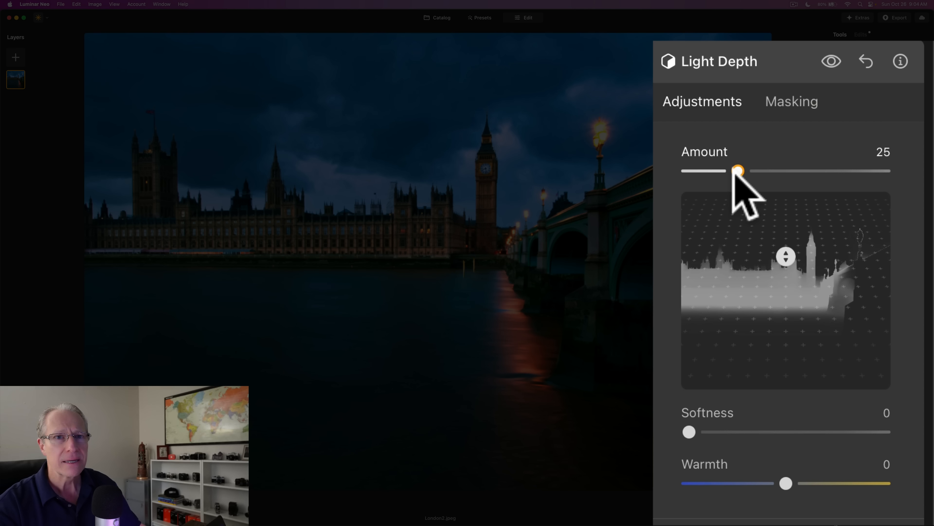
{"action": "left_click_drag", "start_coordinate": [690, 432], "coordinate": [714, 430]}
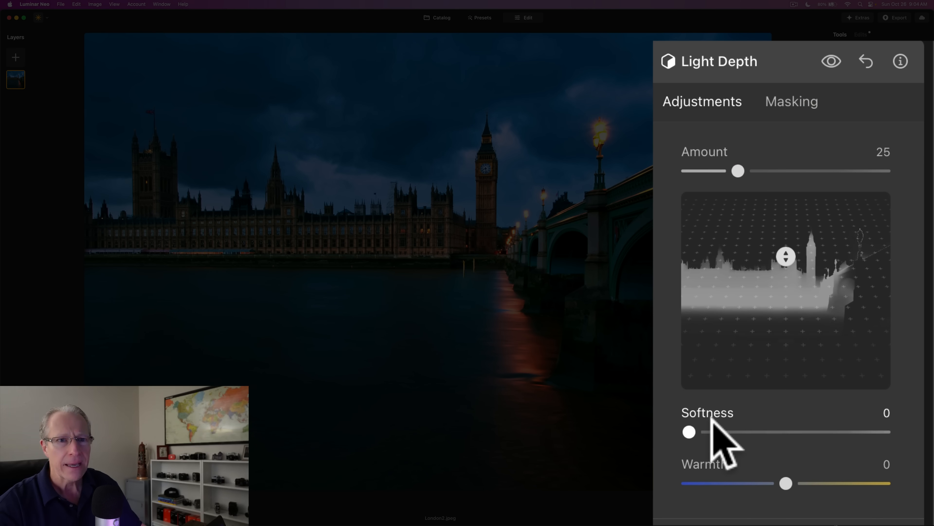
{"action": "left_click_drag", "start_coordinate": [852, 355], "coordinate": [856, 354]}
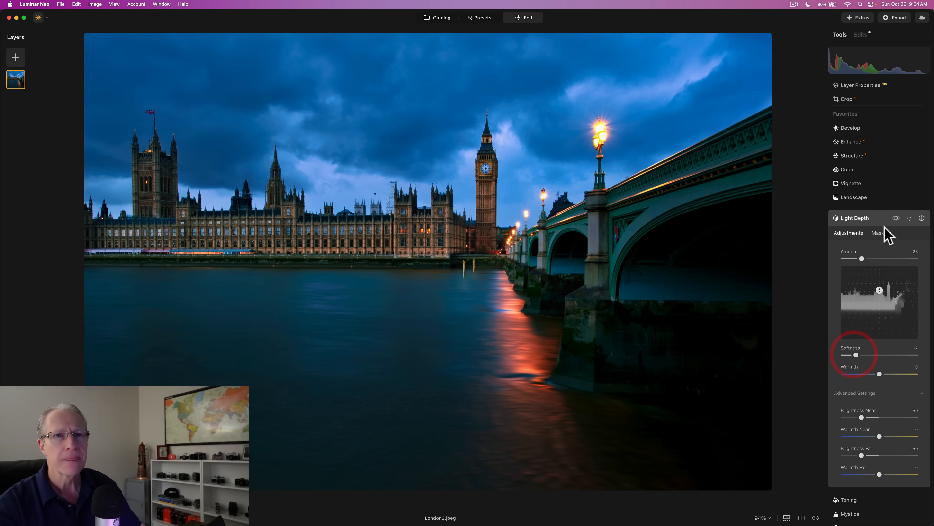
{"action": "left_click", "coordinate": [897, 218]}
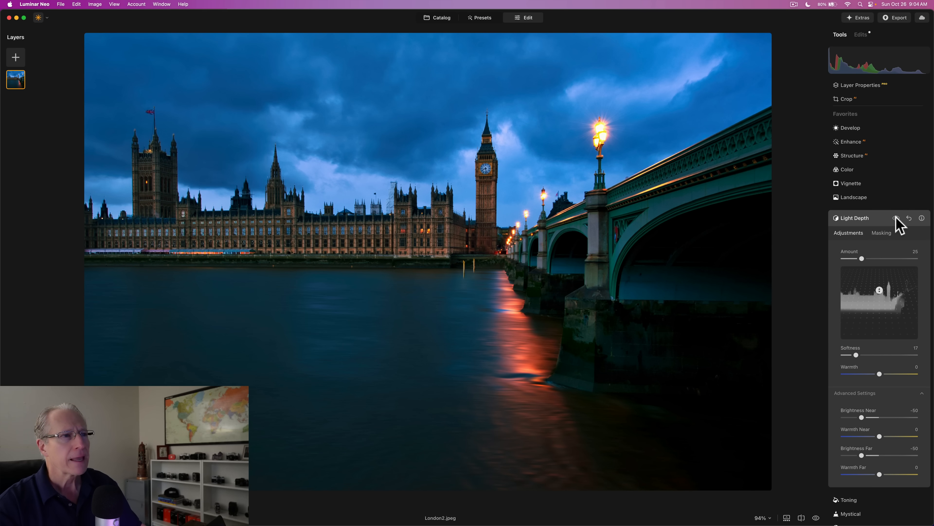
{"action": "left_click", "coordinate": [896, 218]}
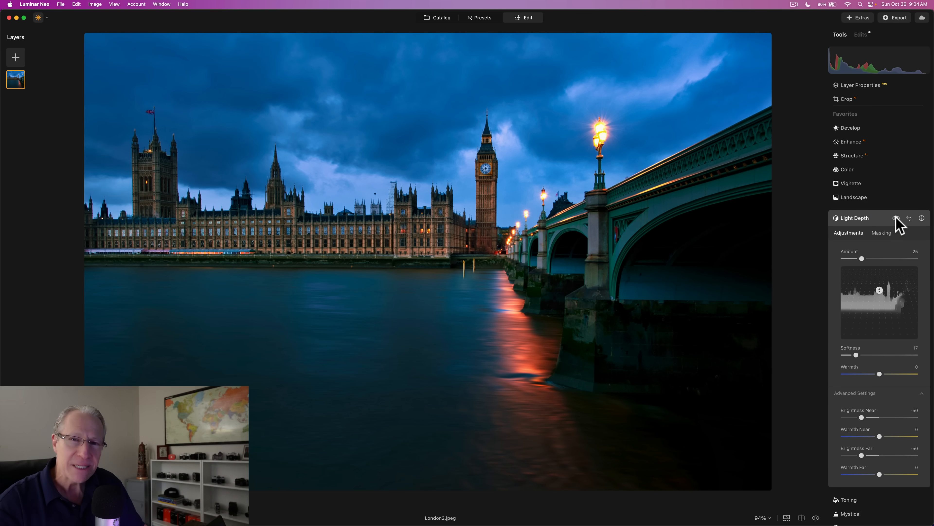
Set Light Depth Warmth to 19, Brightness Near to -83, Warmth Near to -60, Brightness Far to -58 and Warmth Far to -32
{"action": "left_click_drag", "start_coordinate": [880, 374], "coordinate": [887, 374]}
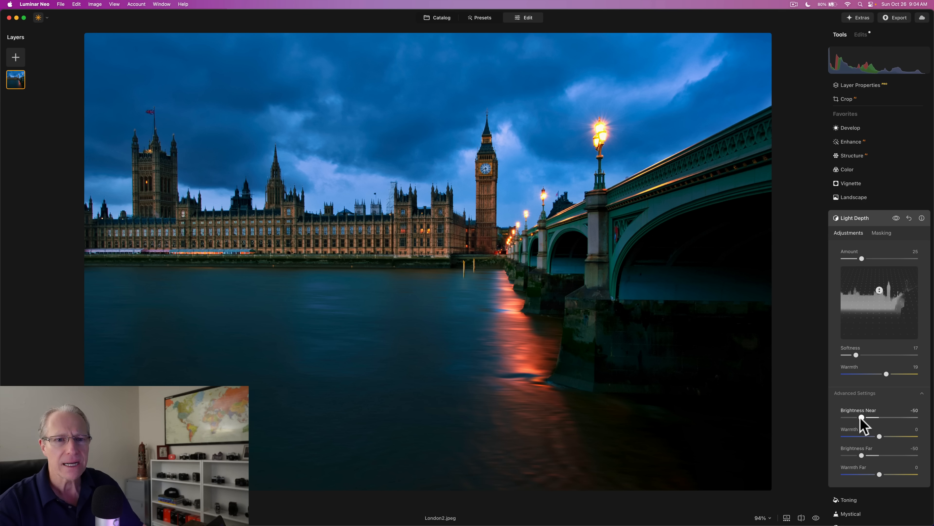
{"action": "left_click_drag", "start_coordinate": [862, 417], "coordinate": [868, 474]}
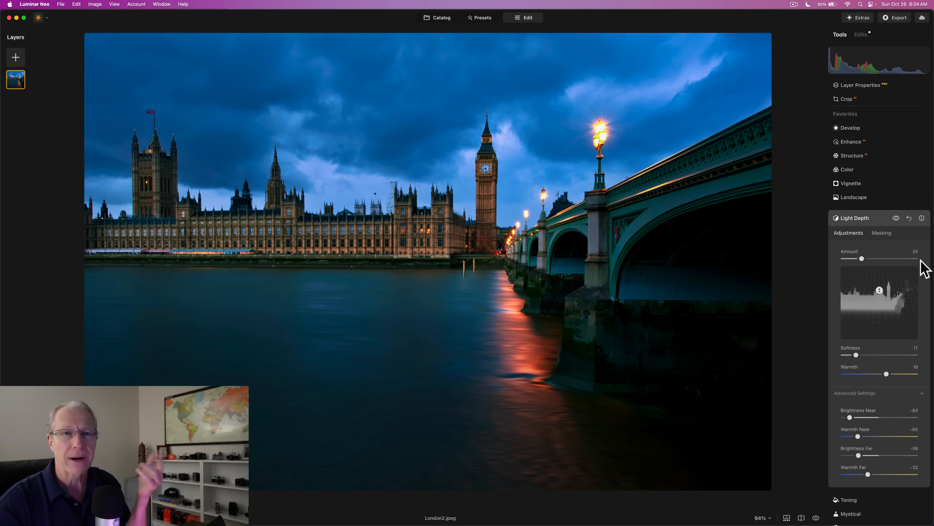
Compare the river, Parliament and bridge with and without the fine-tuned Light Depth warmth and brightness
{"action": "left_click", "coordinate": [896, 218]}
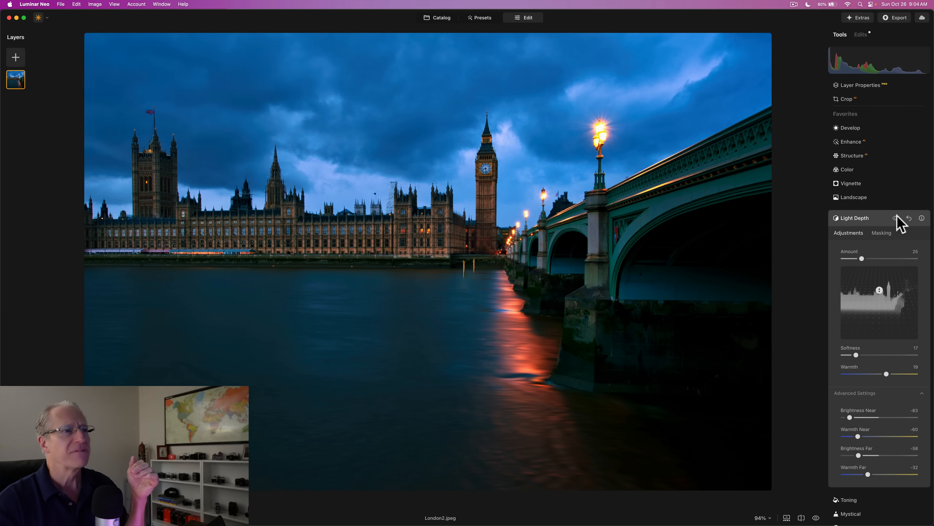
{"action": "left_click", "coordinate": [897, 217]}
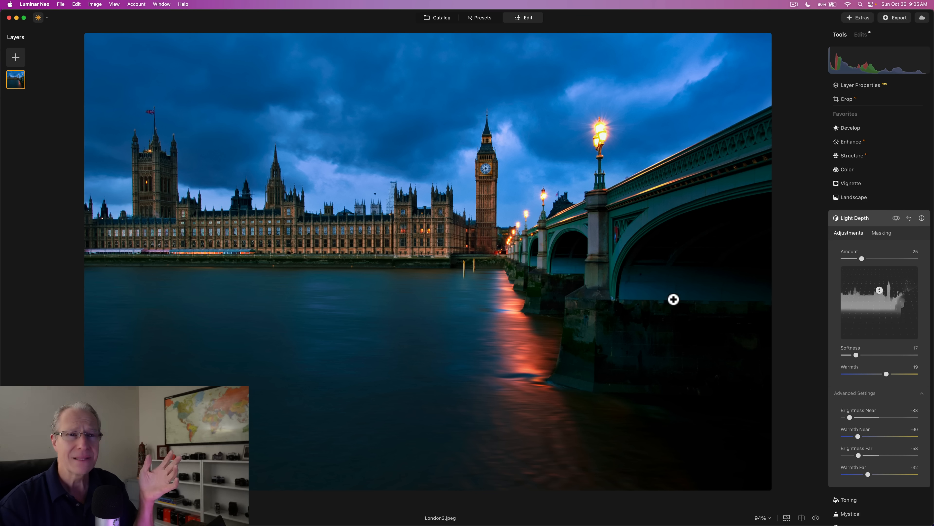
{"action": "left_click", "coordinate": [897, 217]}
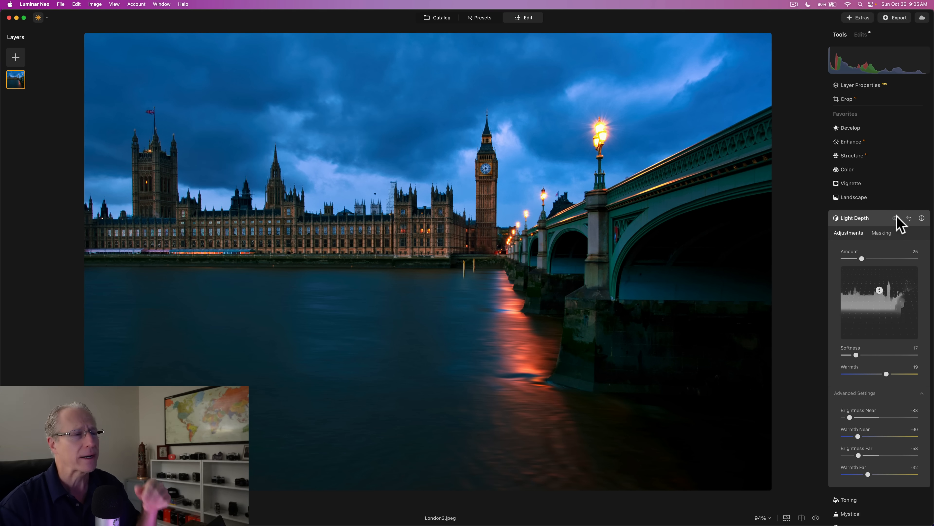
{"action": "left_click", "coordinate": [897, 217]}
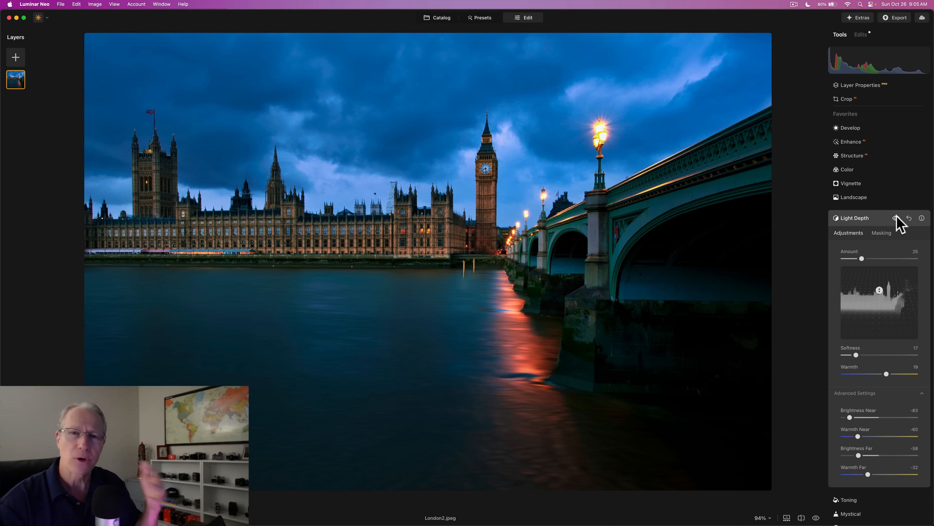